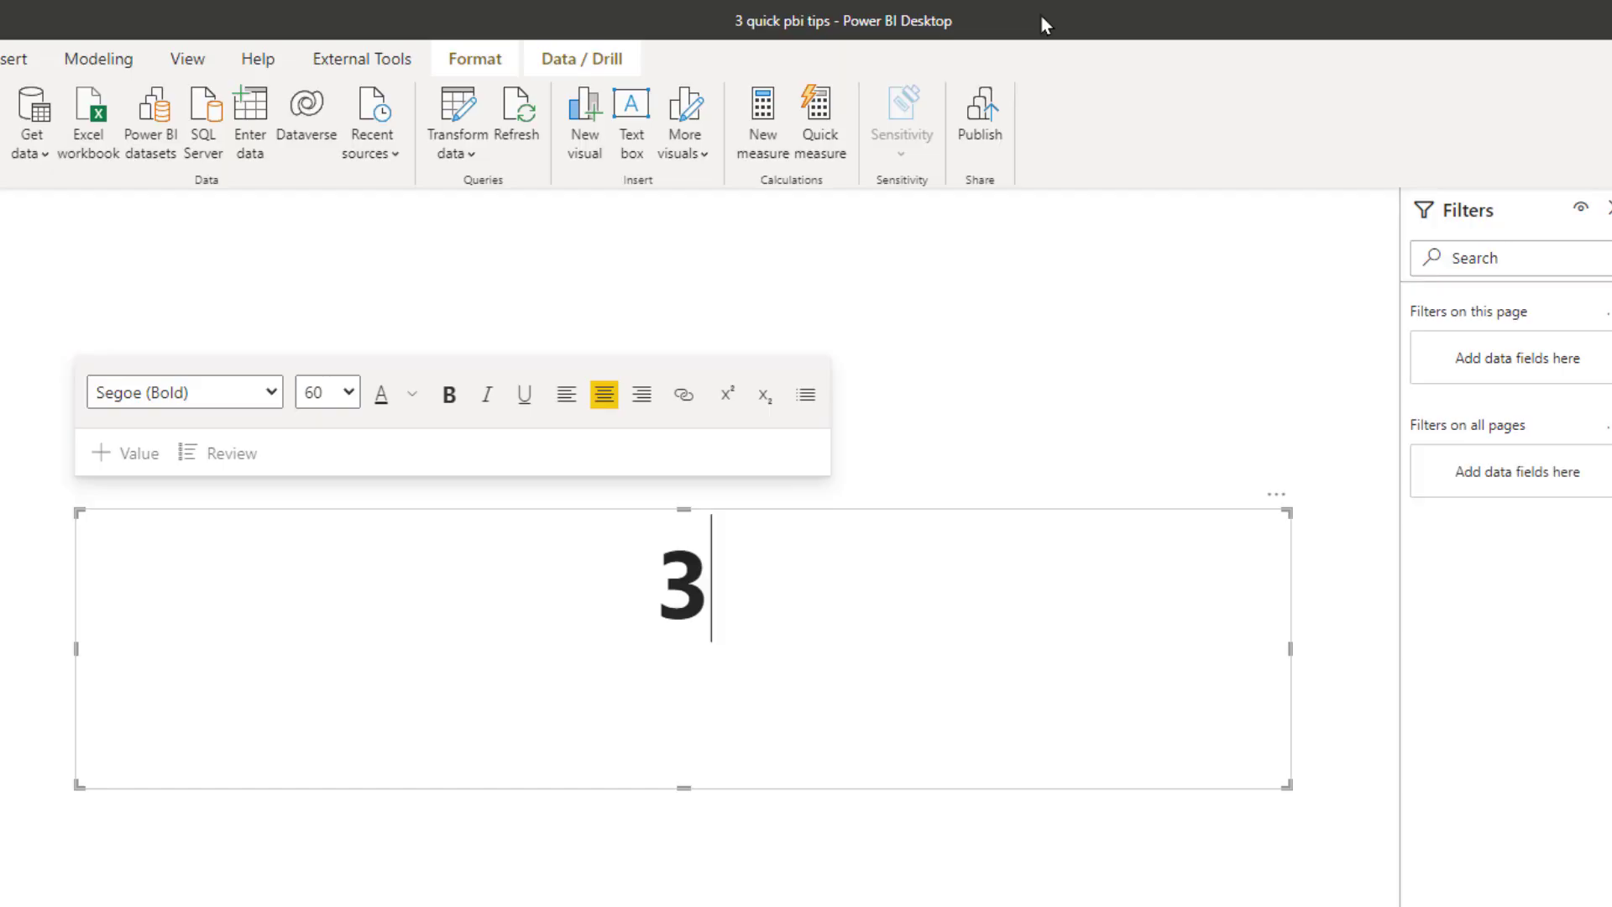
- Type 'Power BI tips in 3 Minutes' after the 3 in the title text box
type("Power BI tip")
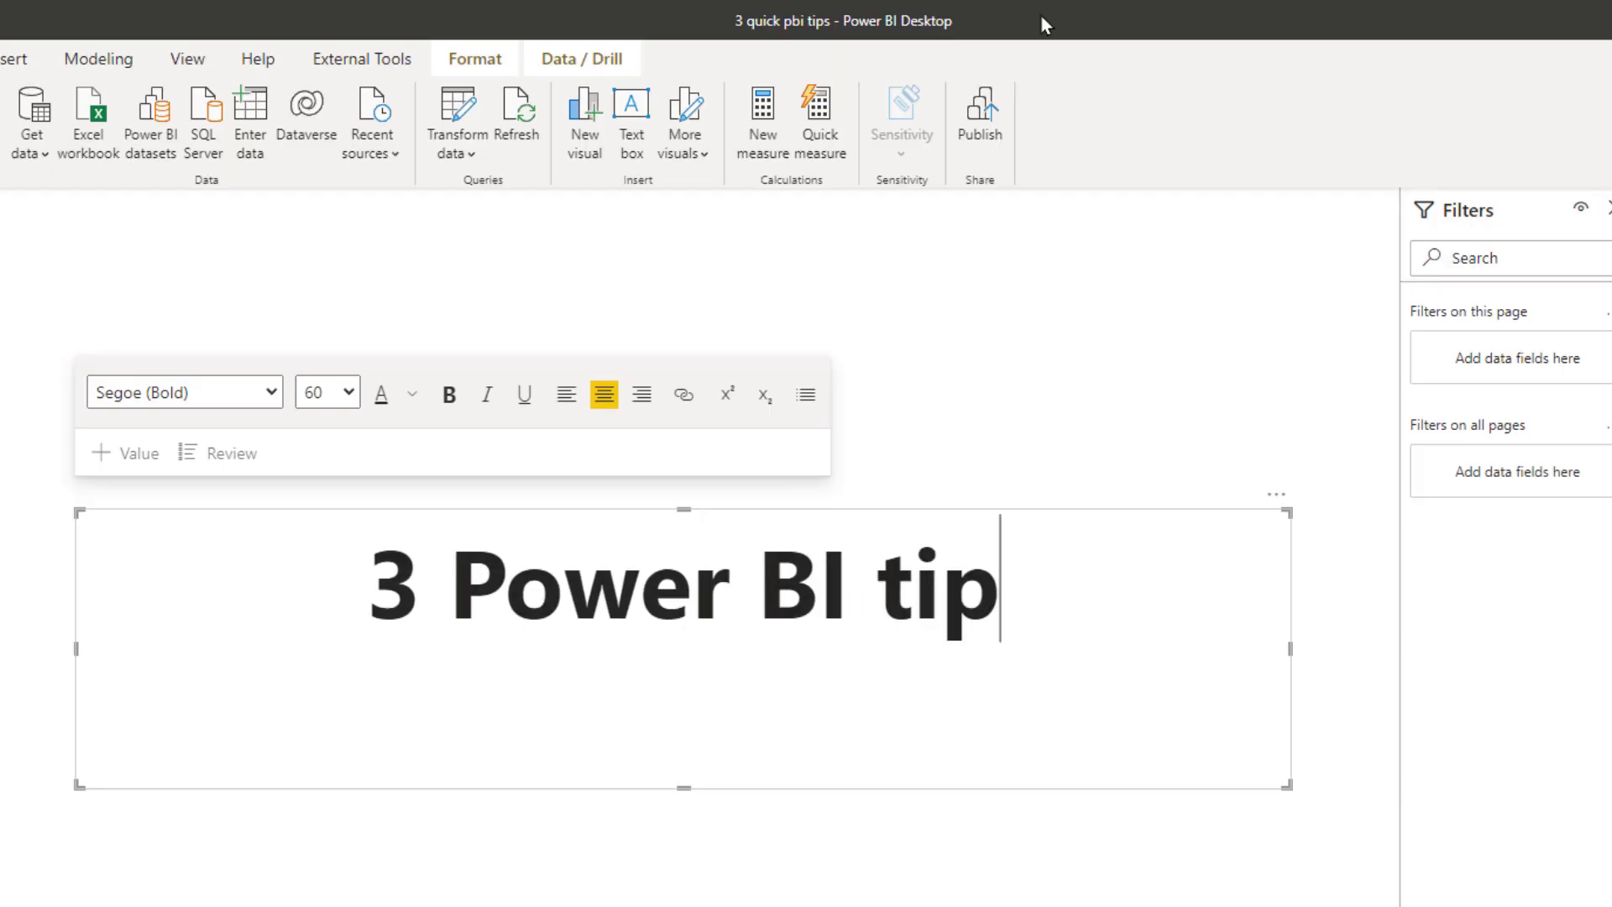
type("s in 3 Minutes")
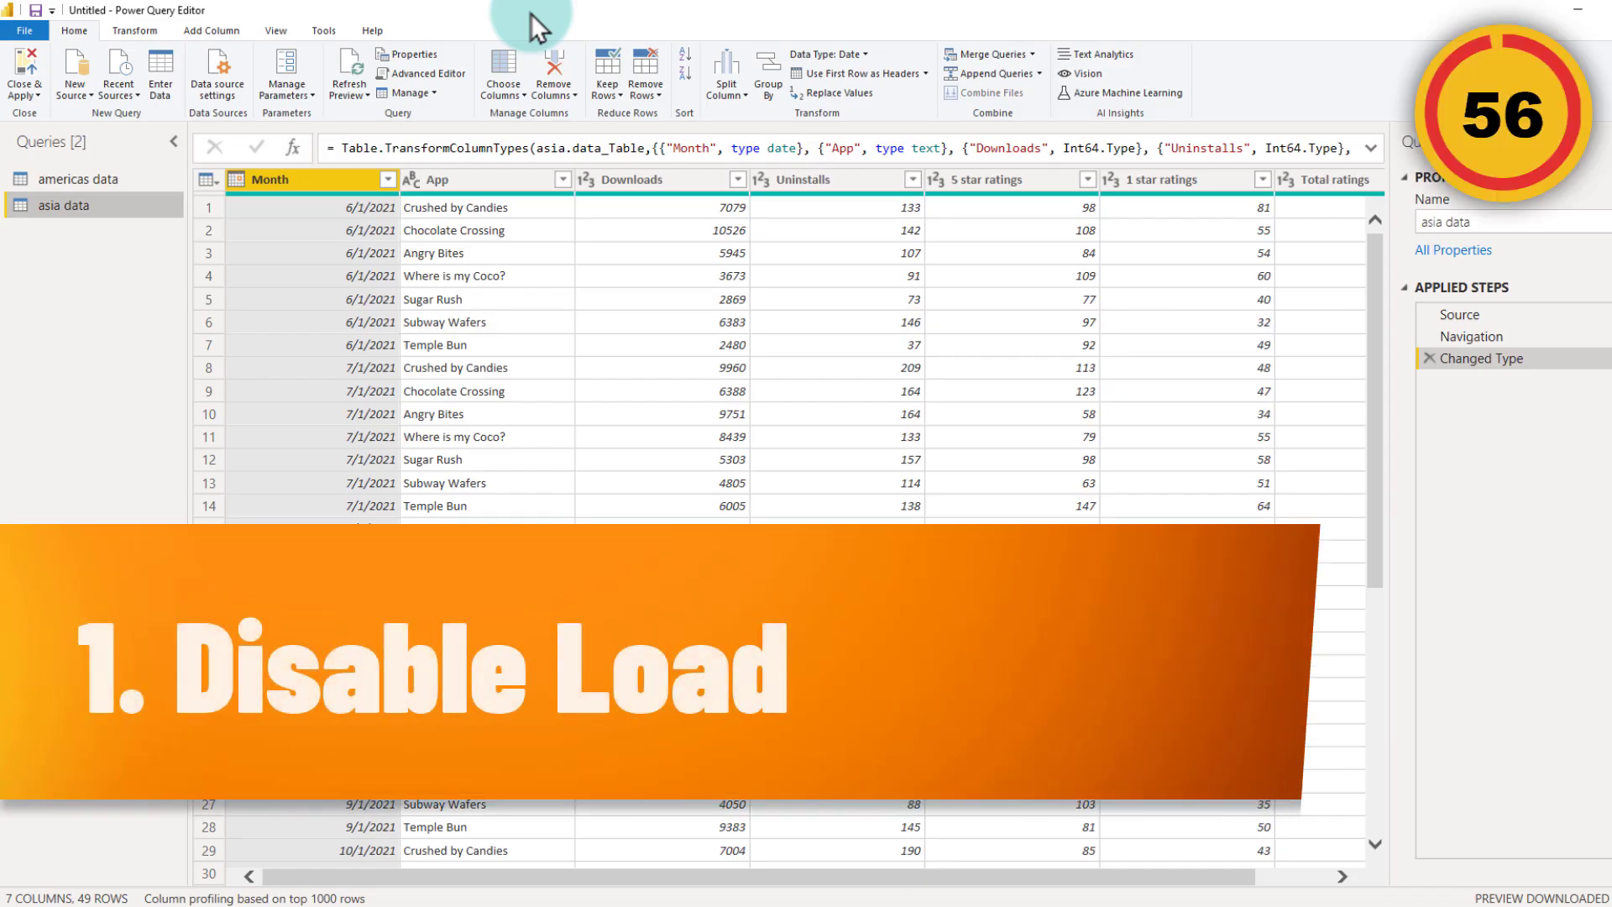
left_click(72, 186)
left_click(68, 209)
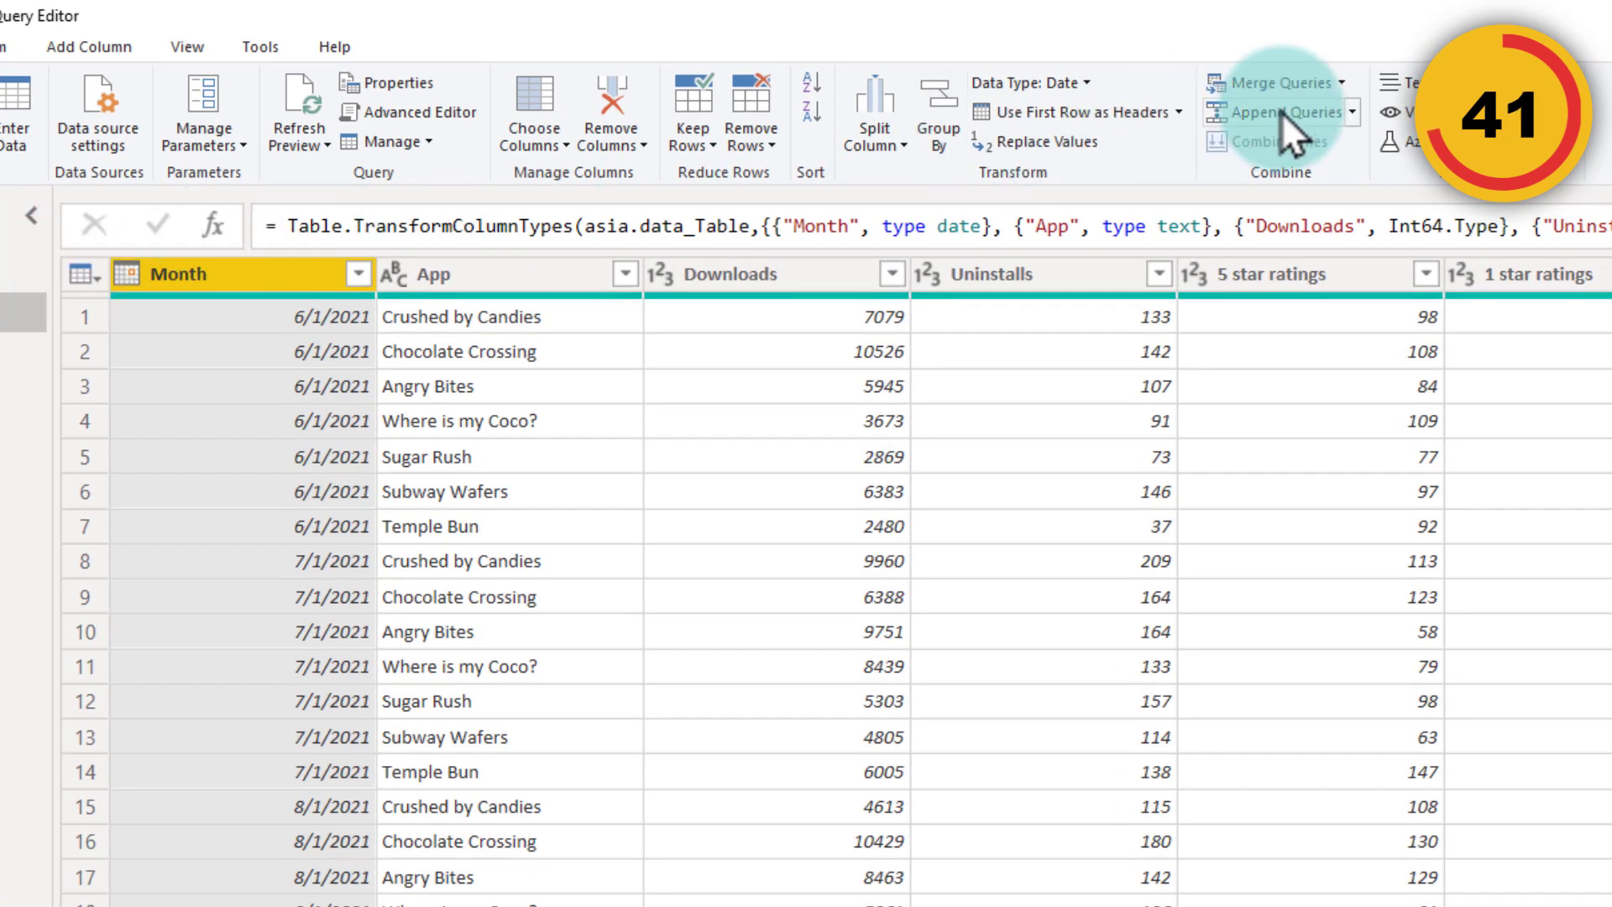
- Append the americas data table to the asia data query
left_click(1281, 112)
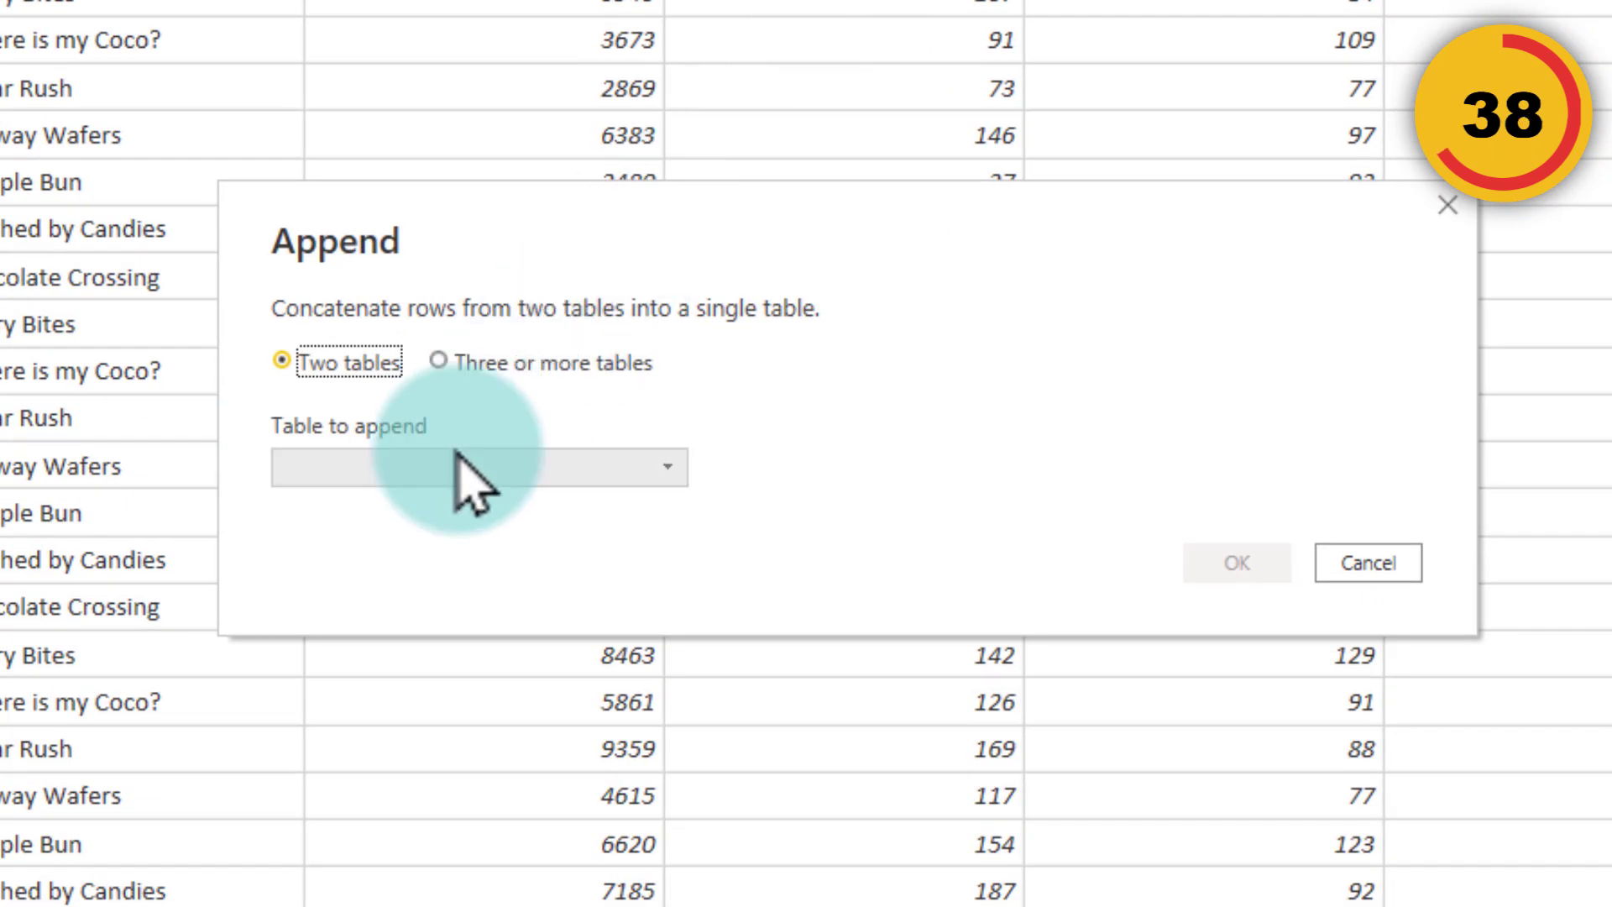
left_click(652, 645)
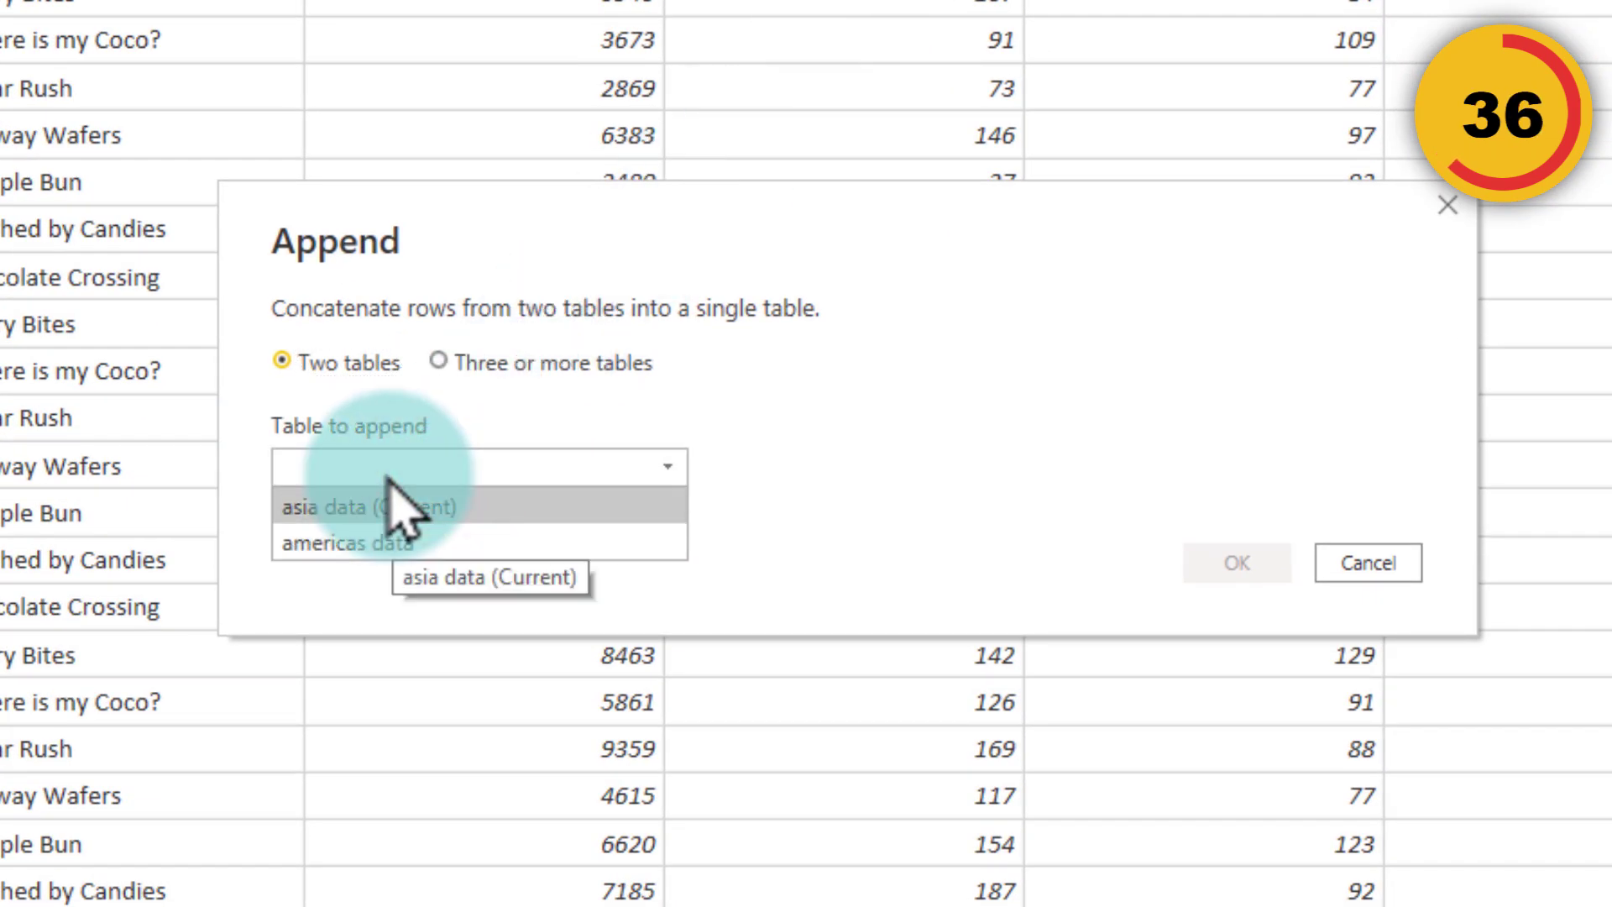
left_click(386, 544)
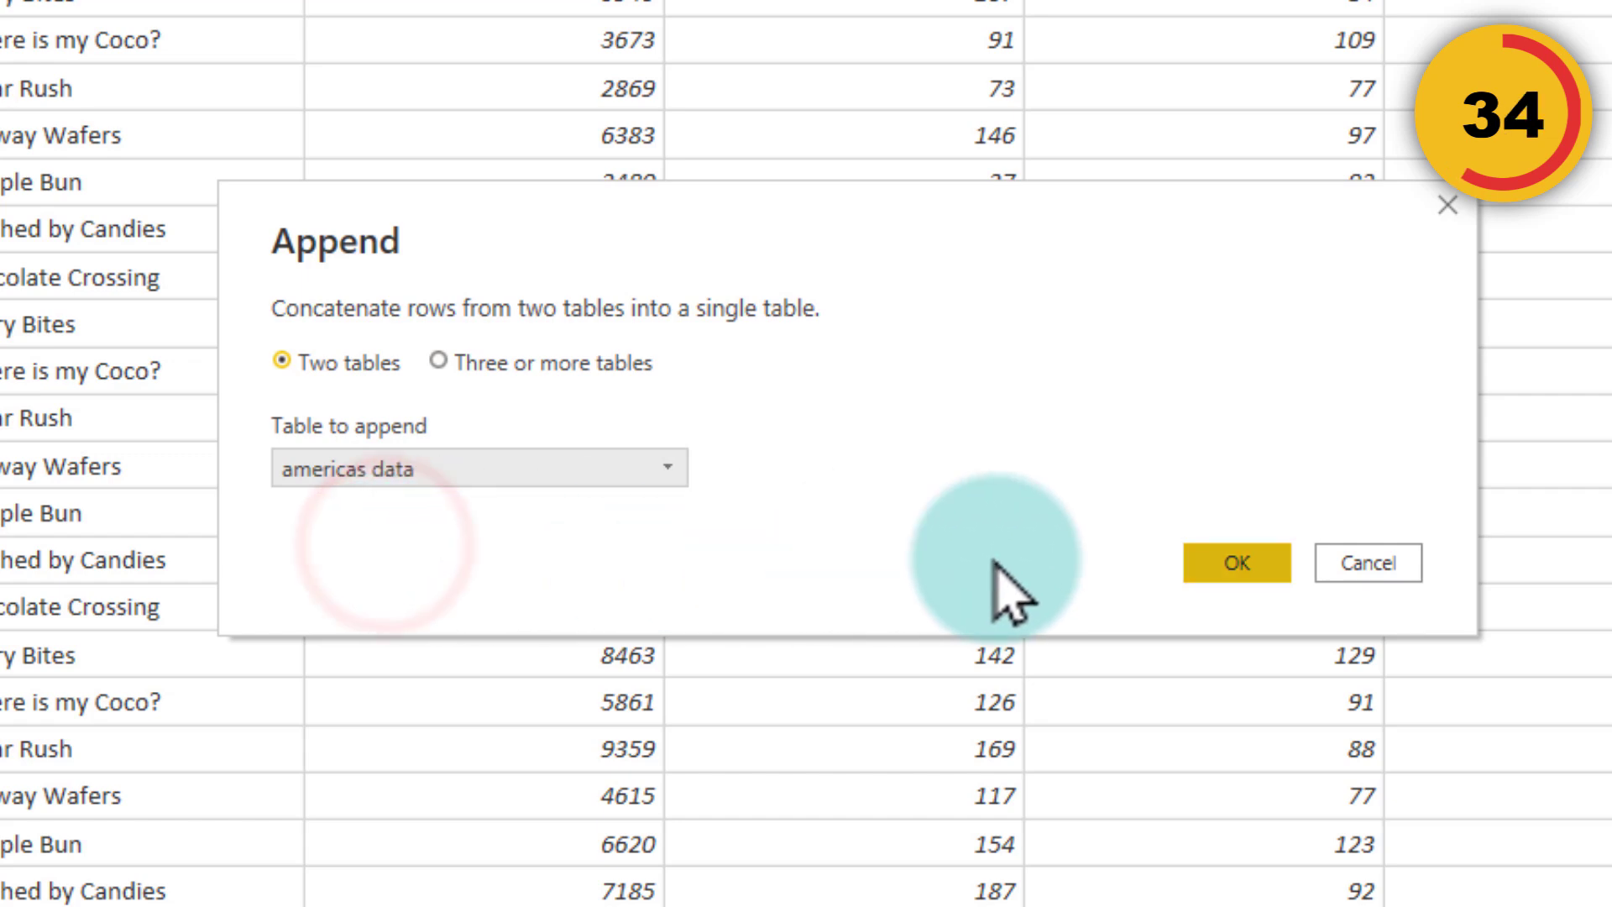
left_click(1239, 559)
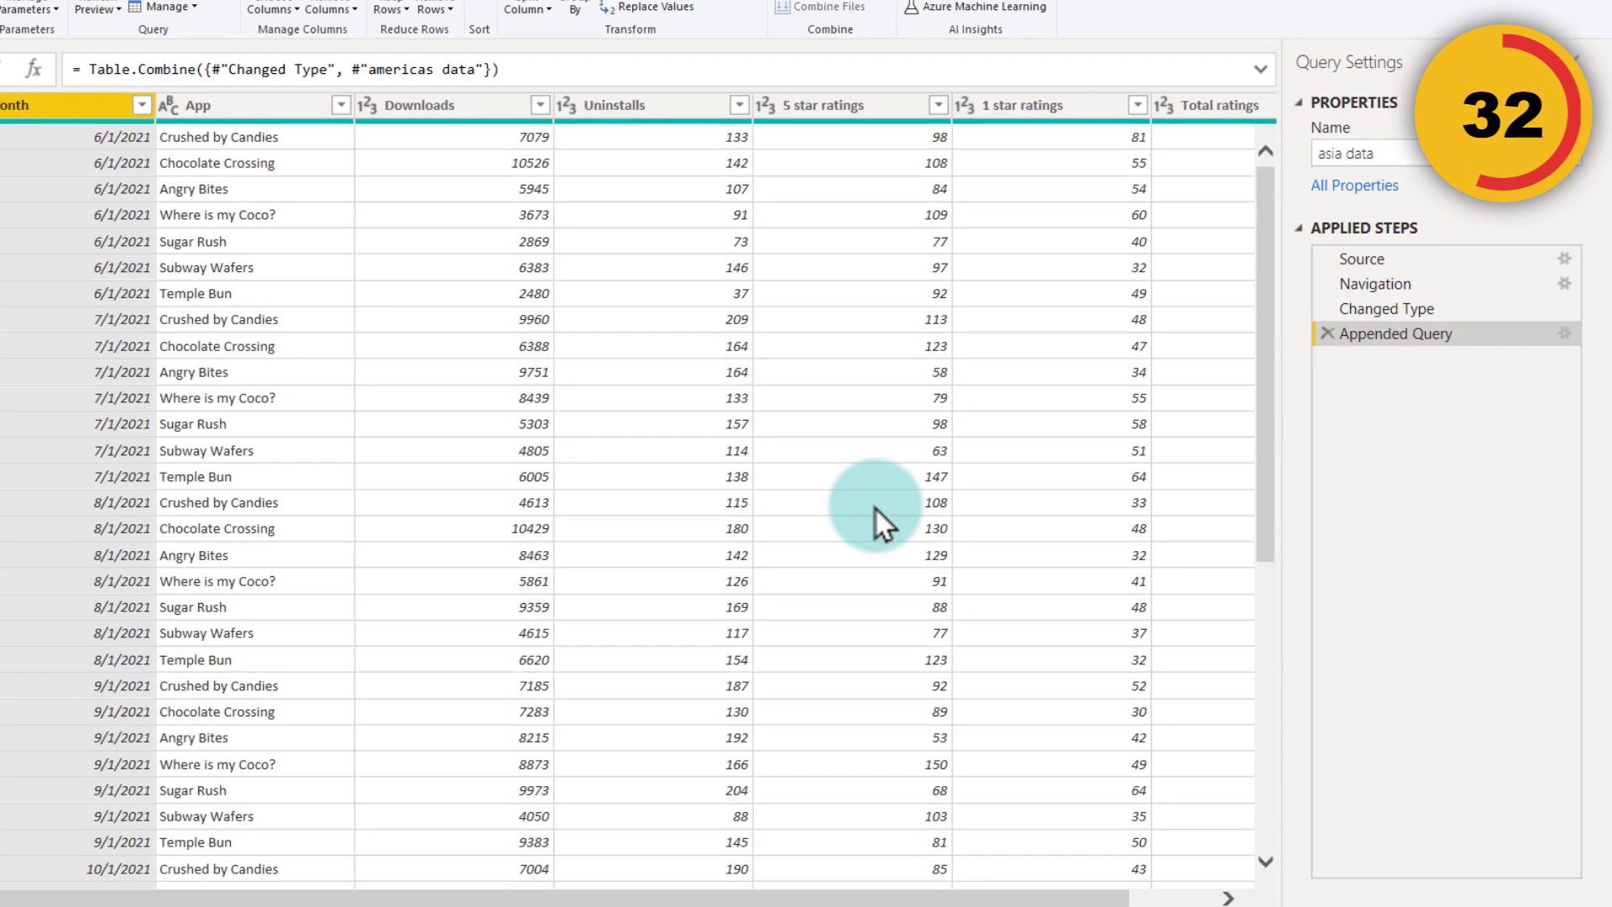
- Rename the combined query to 'final data'
scroll(386, 491, "down", 10)
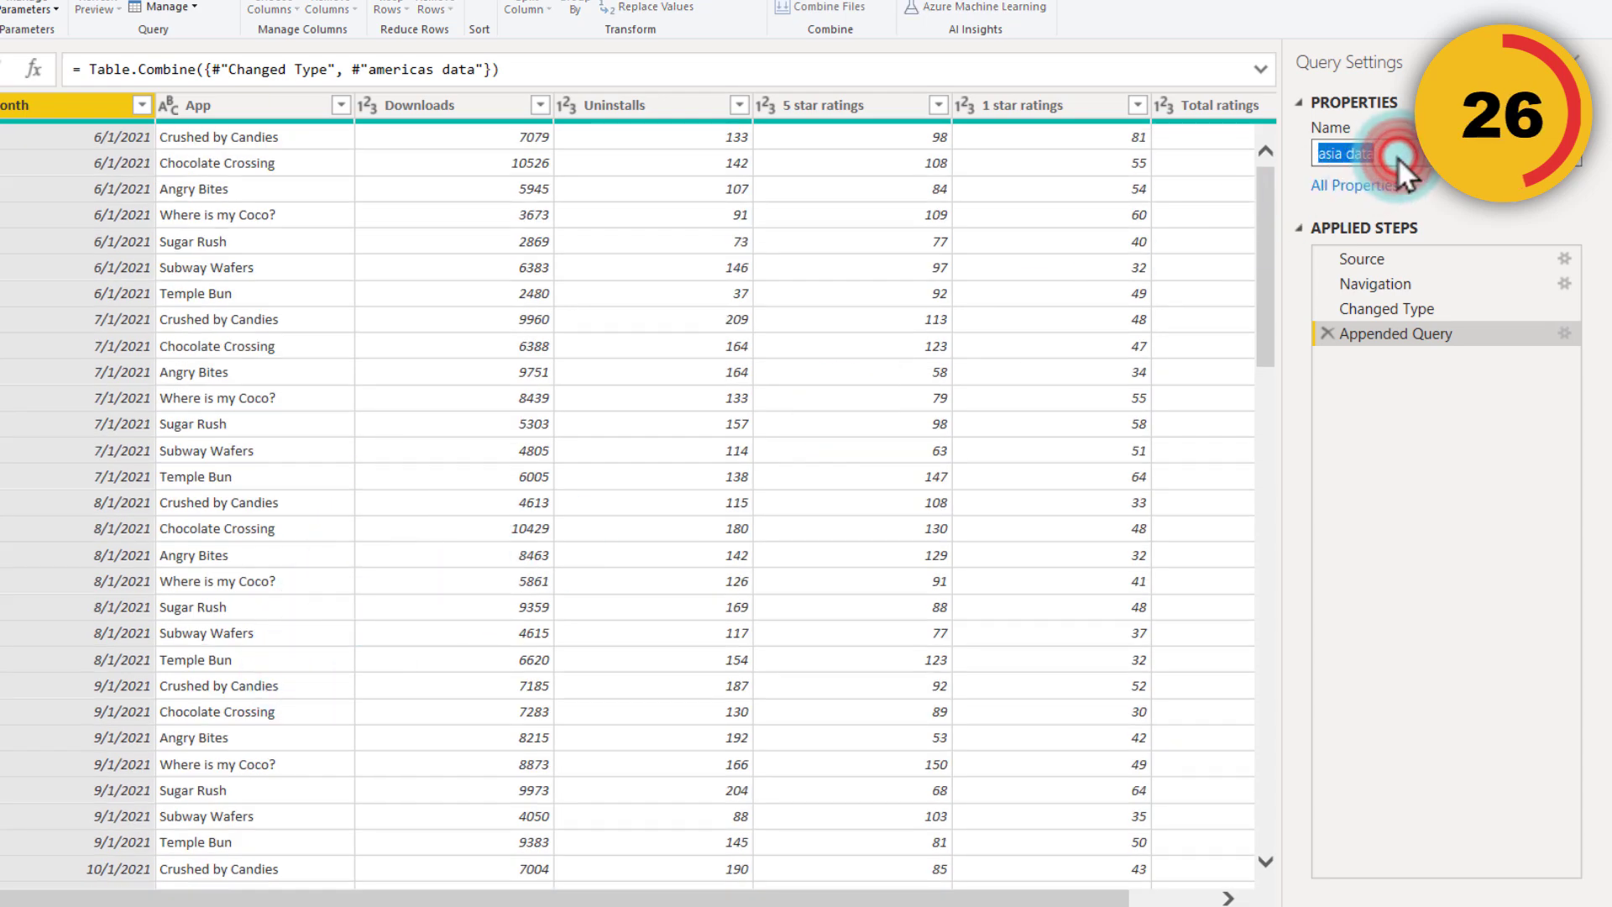
type("final data")
key("Return")
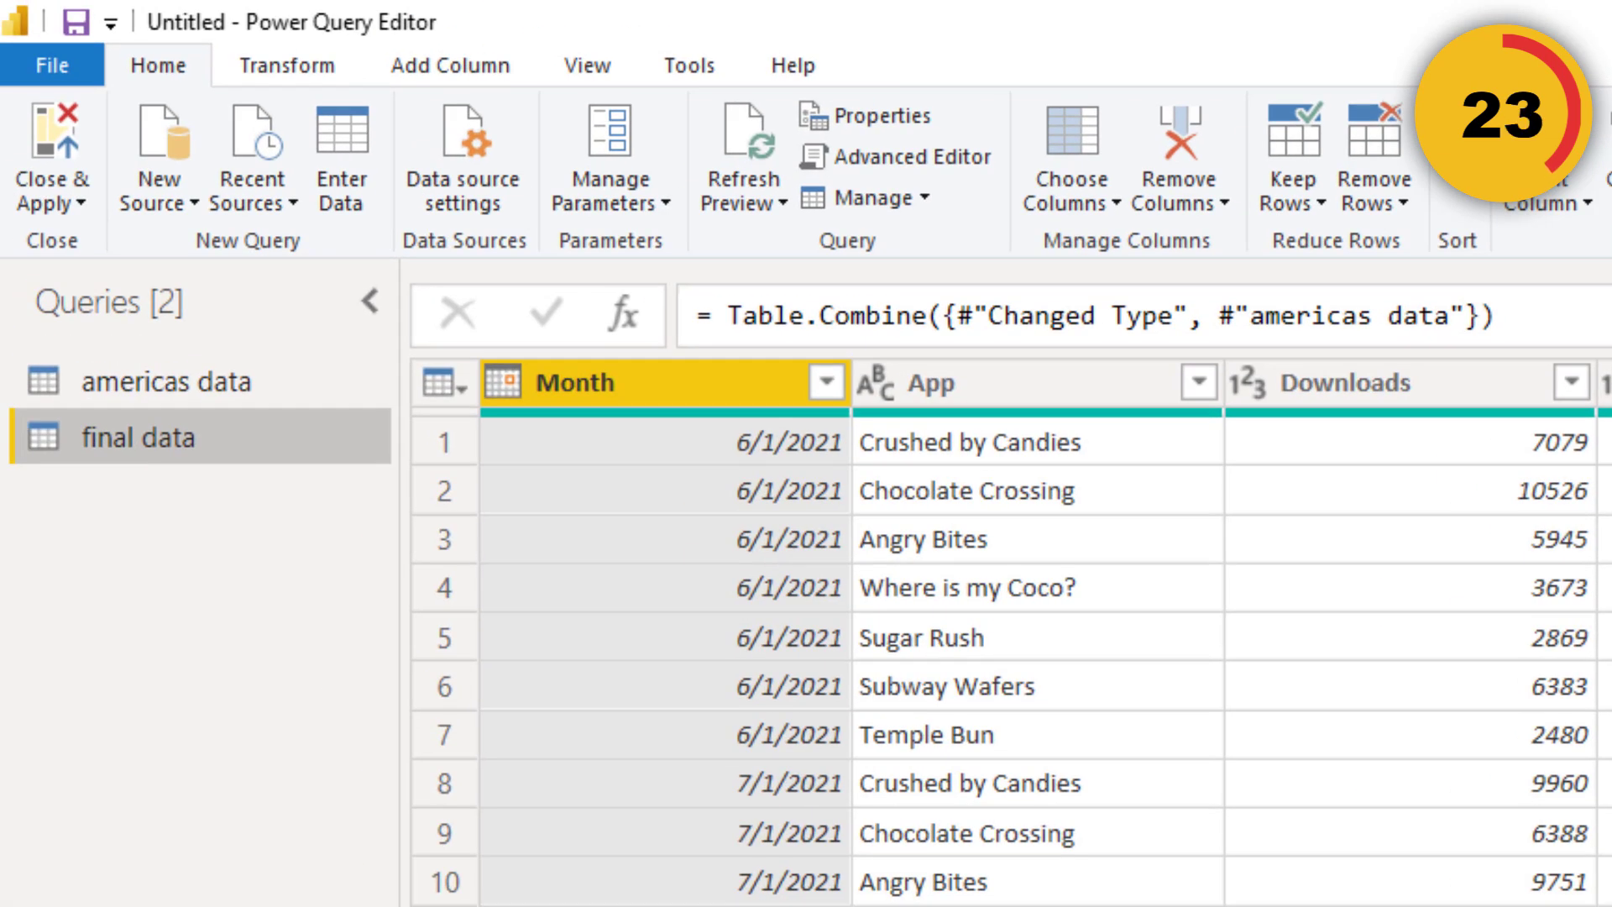
- Disable load for the americas data query and apply changes with Close & Apply
left_click(54, 130)
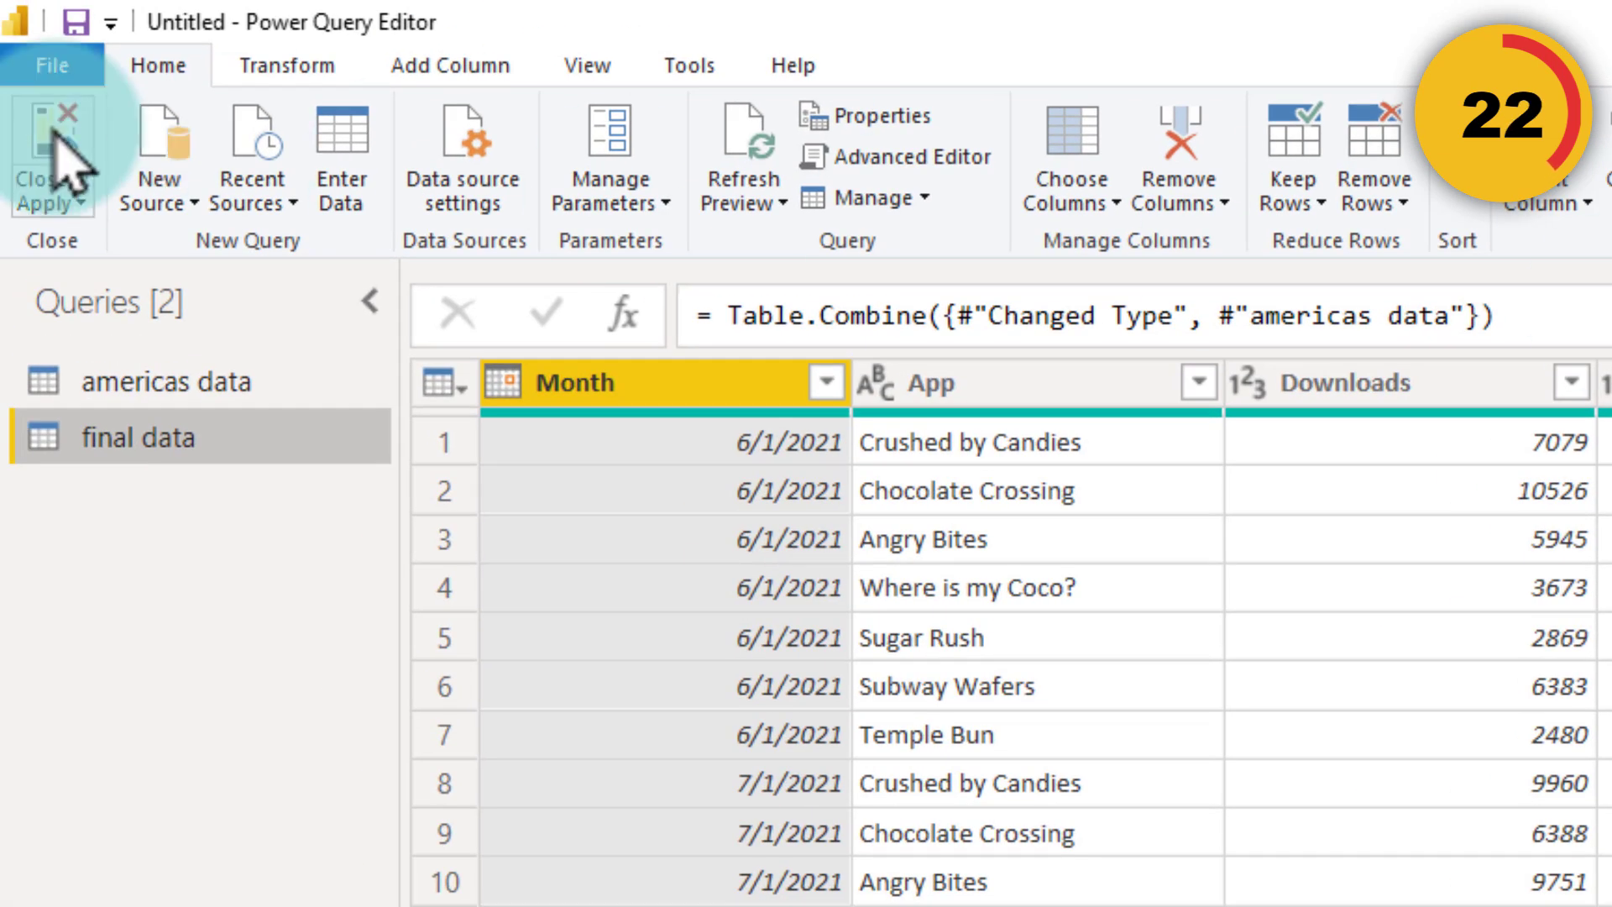
left_click(207, 407)
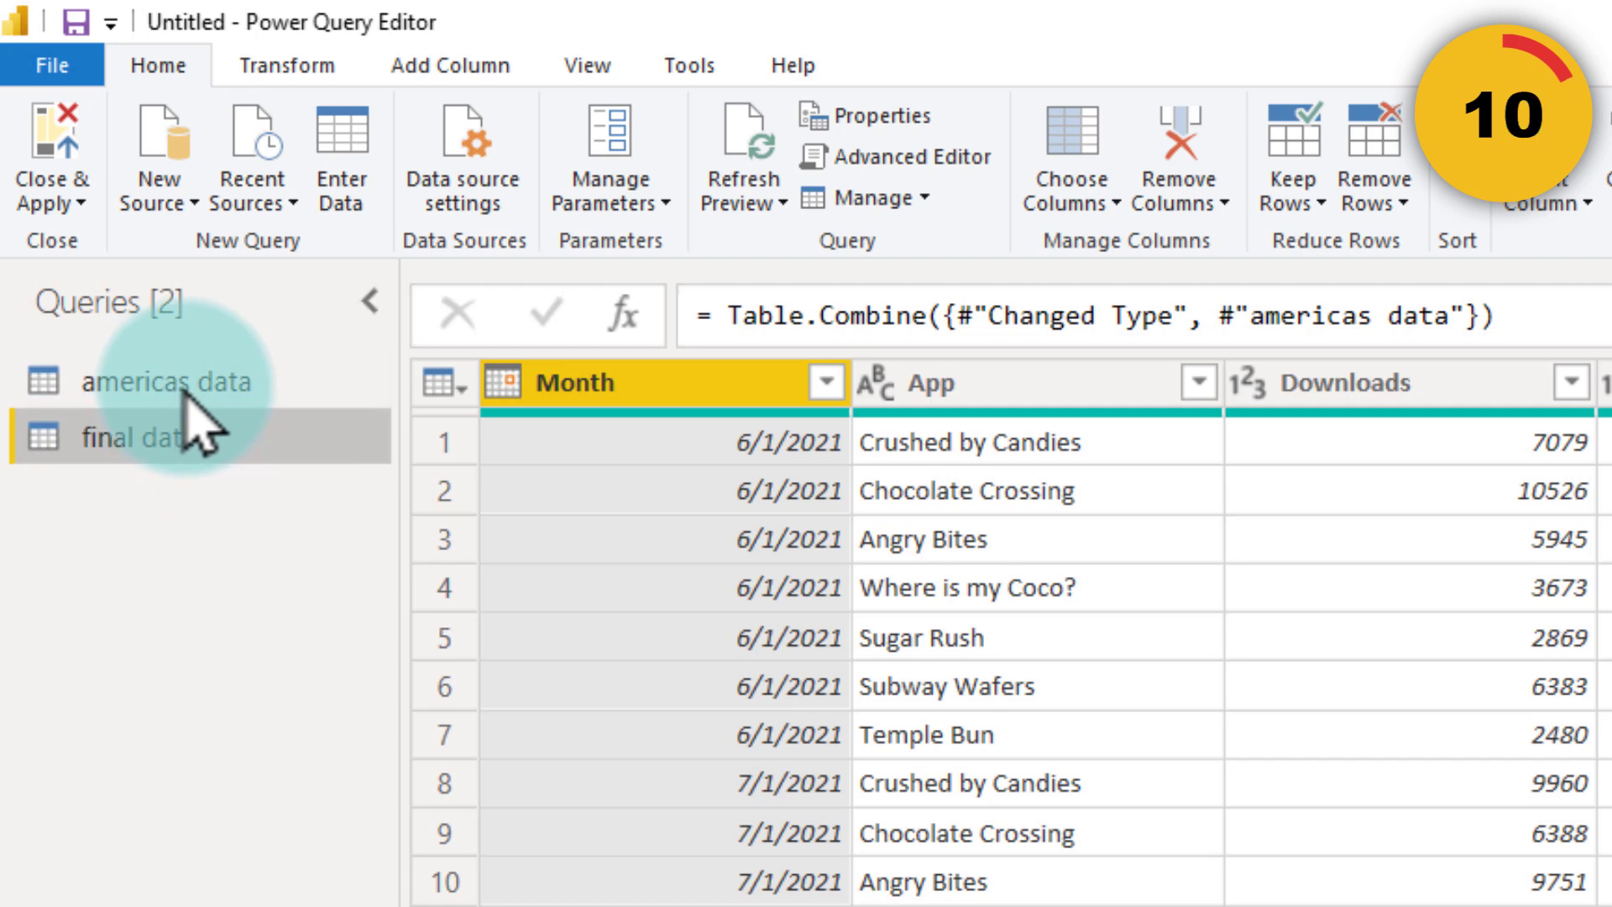
right_click(214, 376)
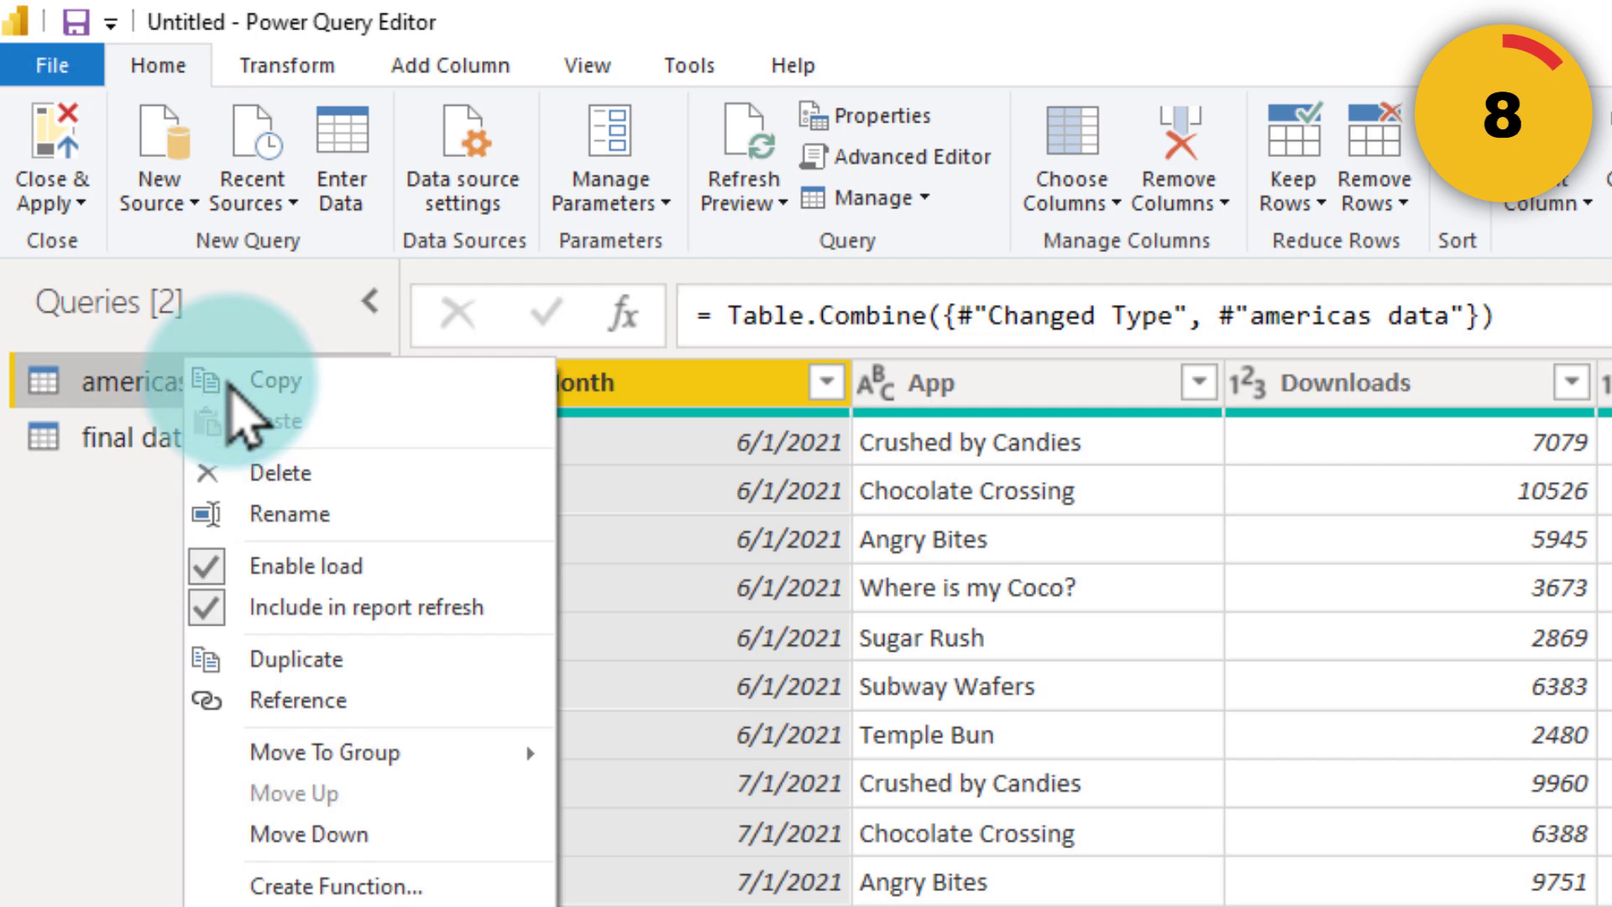
left_click(201, 567)
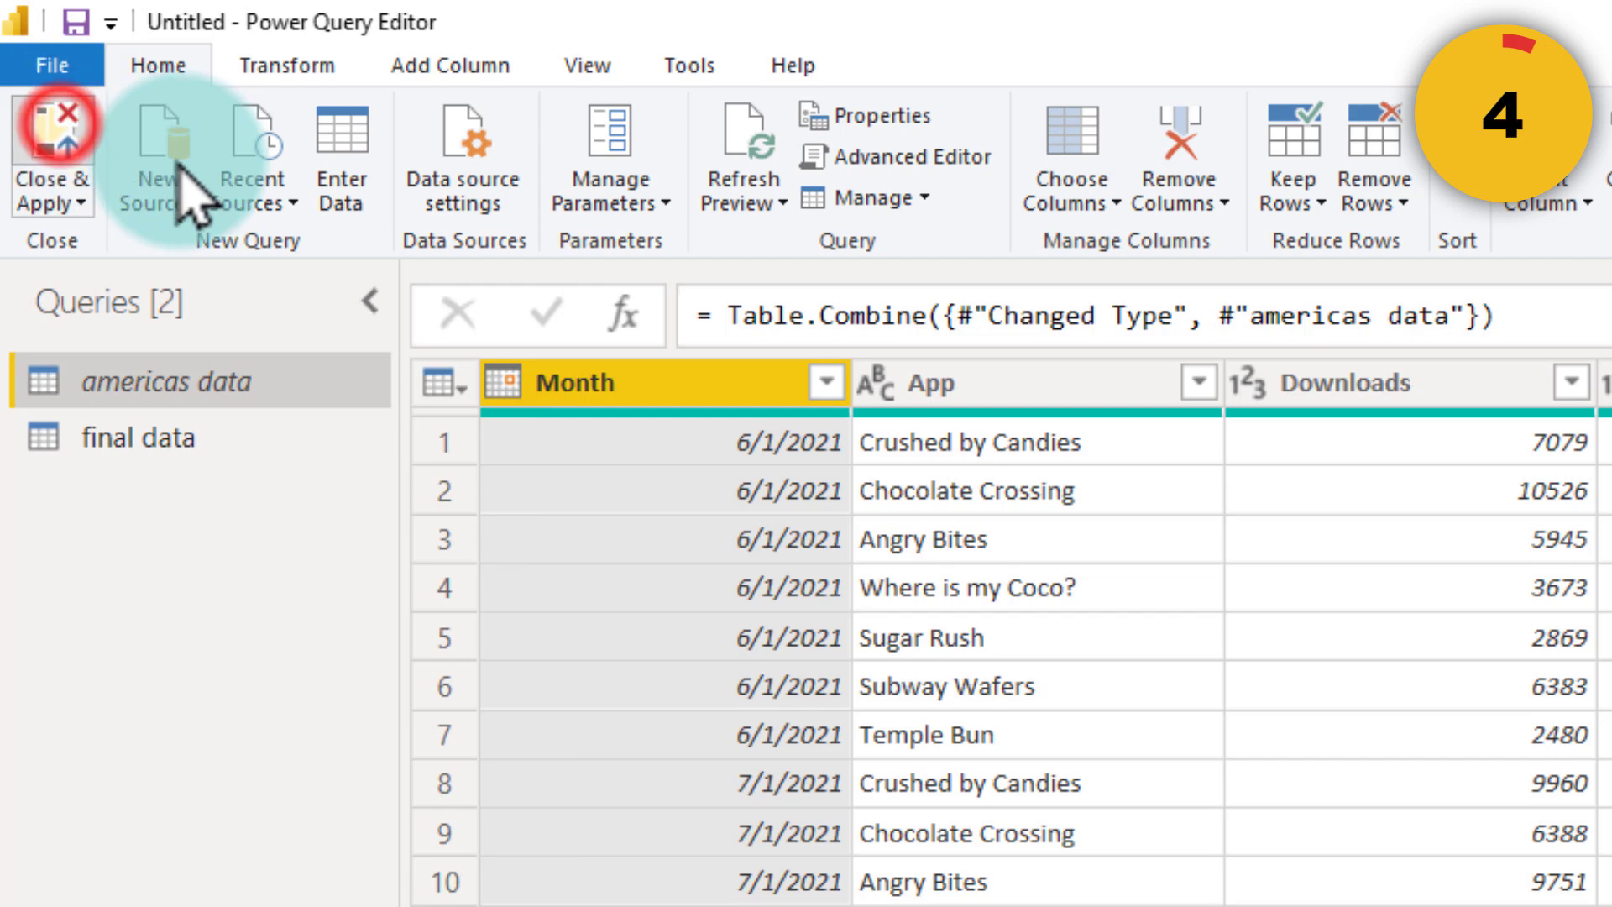
left_click(53, 126)
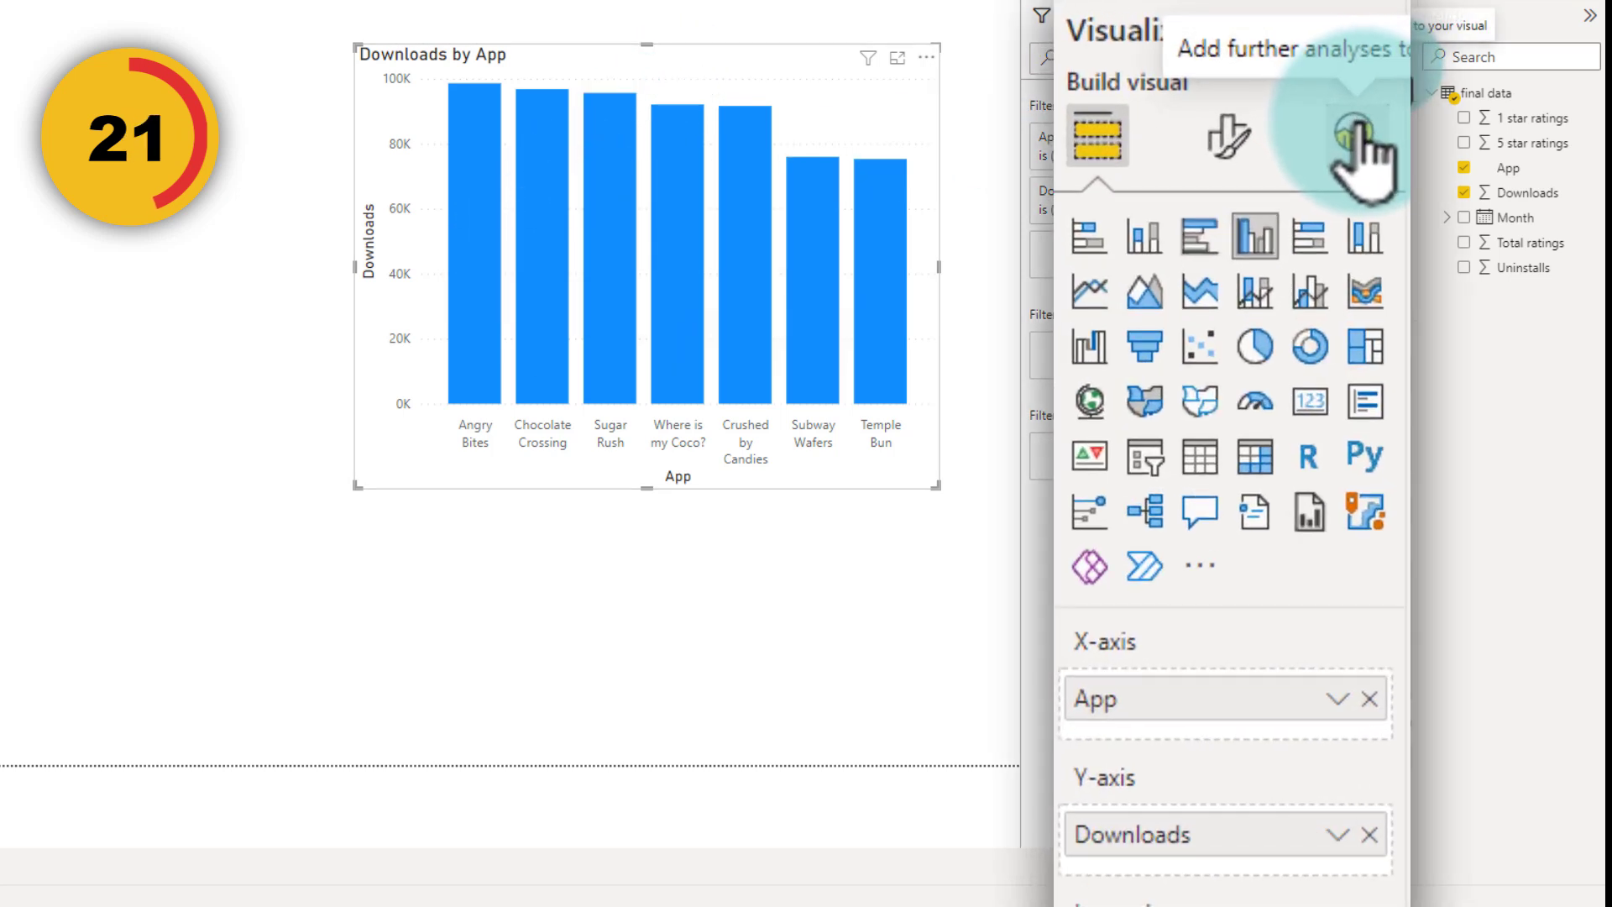
- Add an average line to the Downloads by App chart from the Analytics pane
left_click(1357, 130)
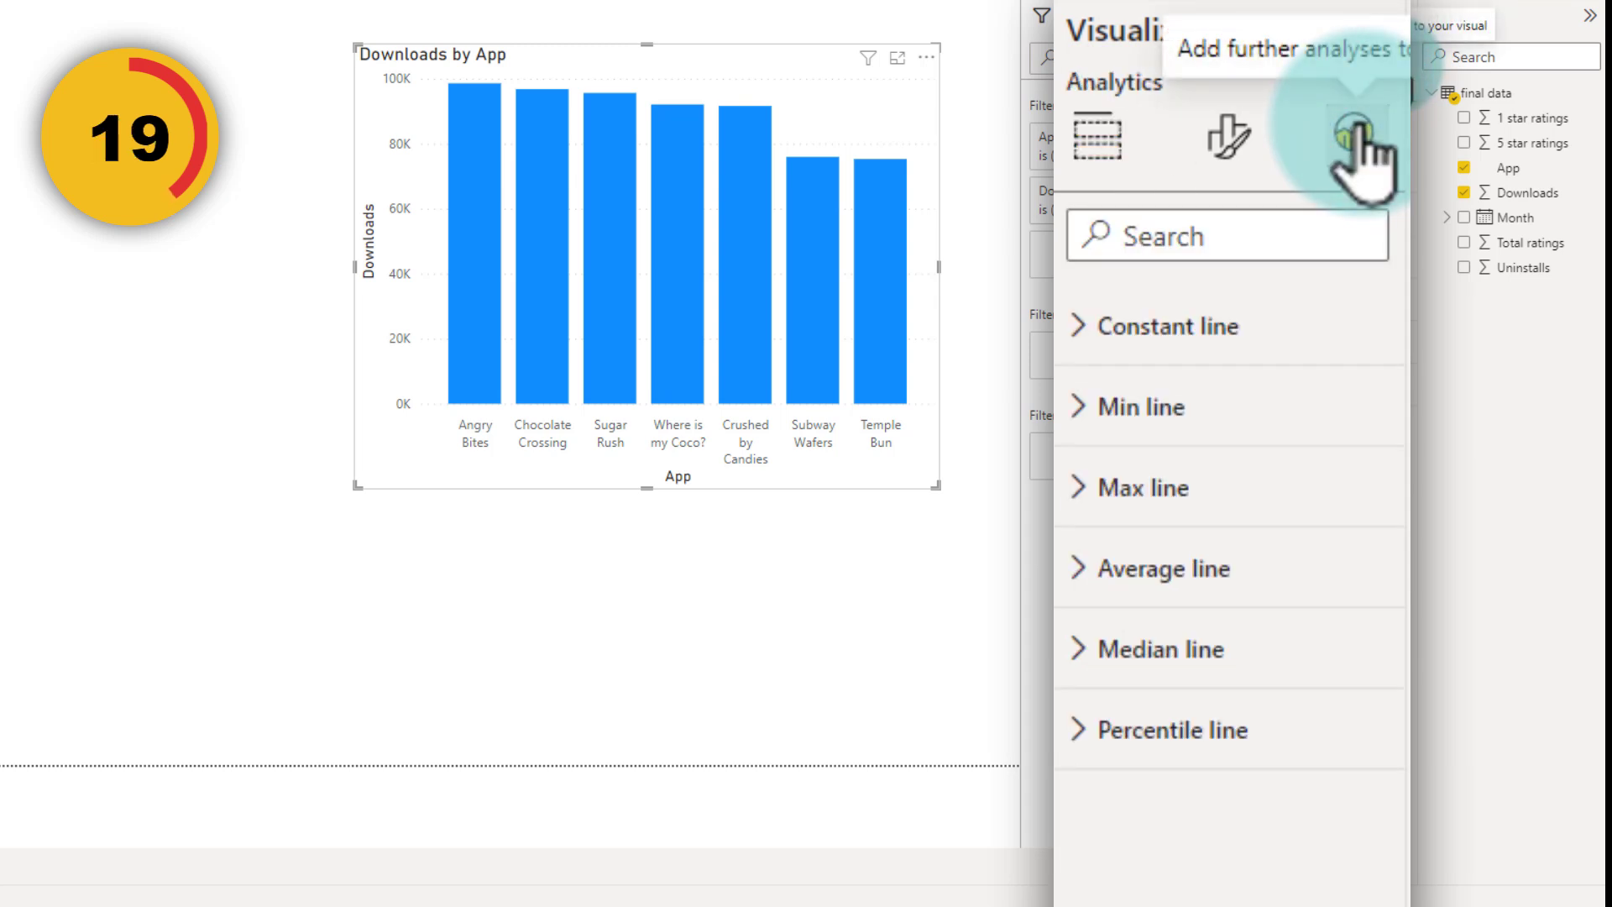
left_click(1079, 568)
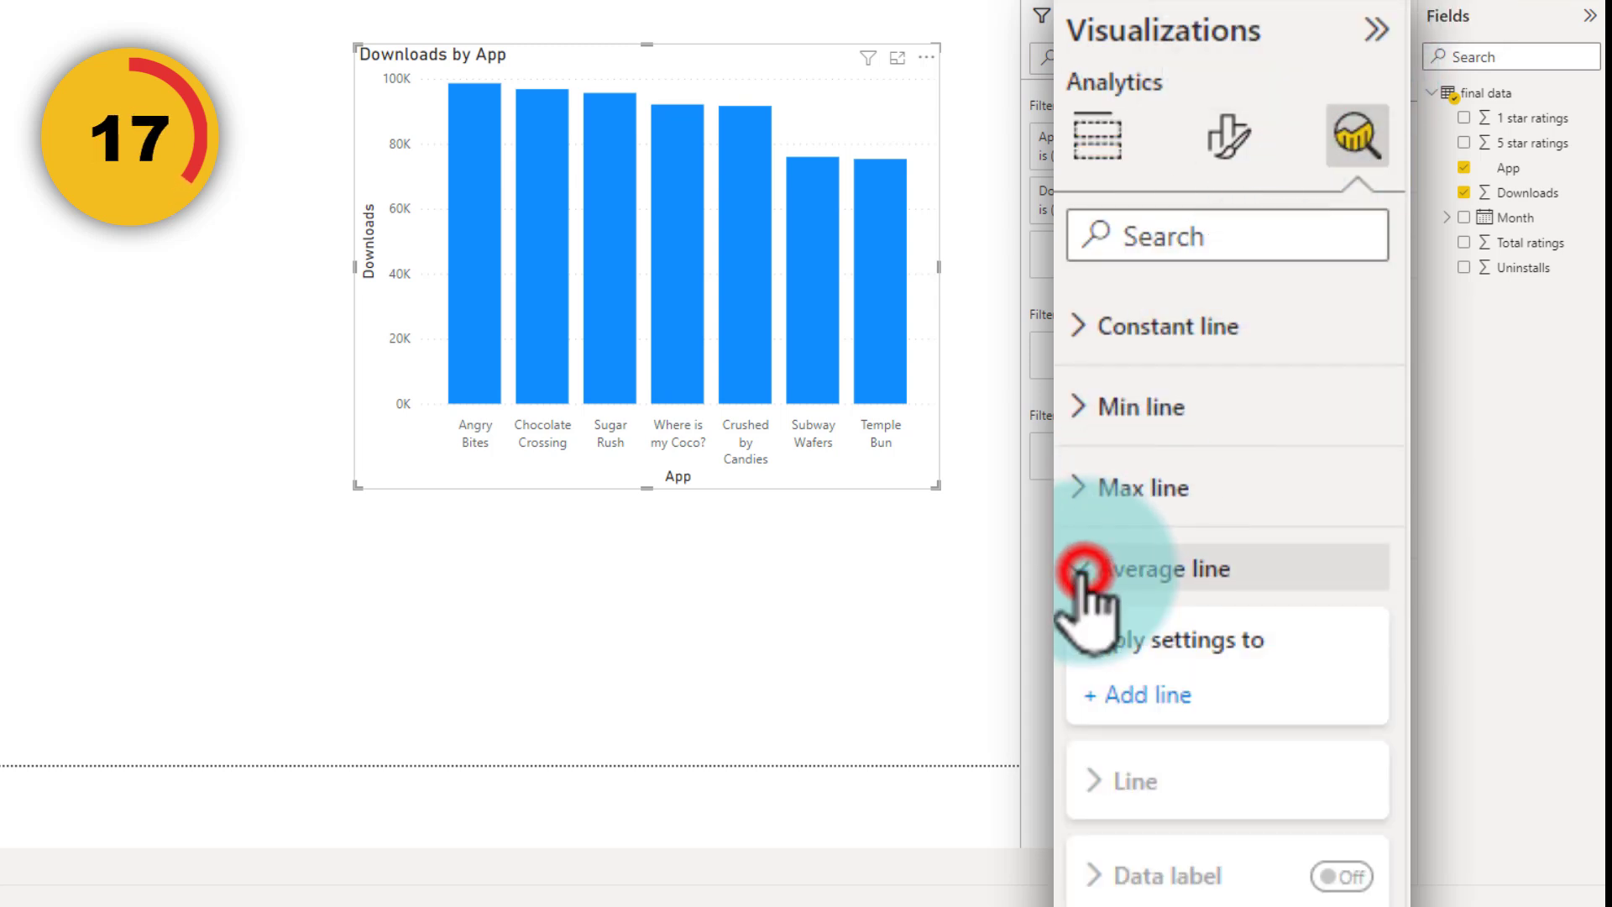
scroll(1116, 648, "down", 5)
left_click(1133, 220)
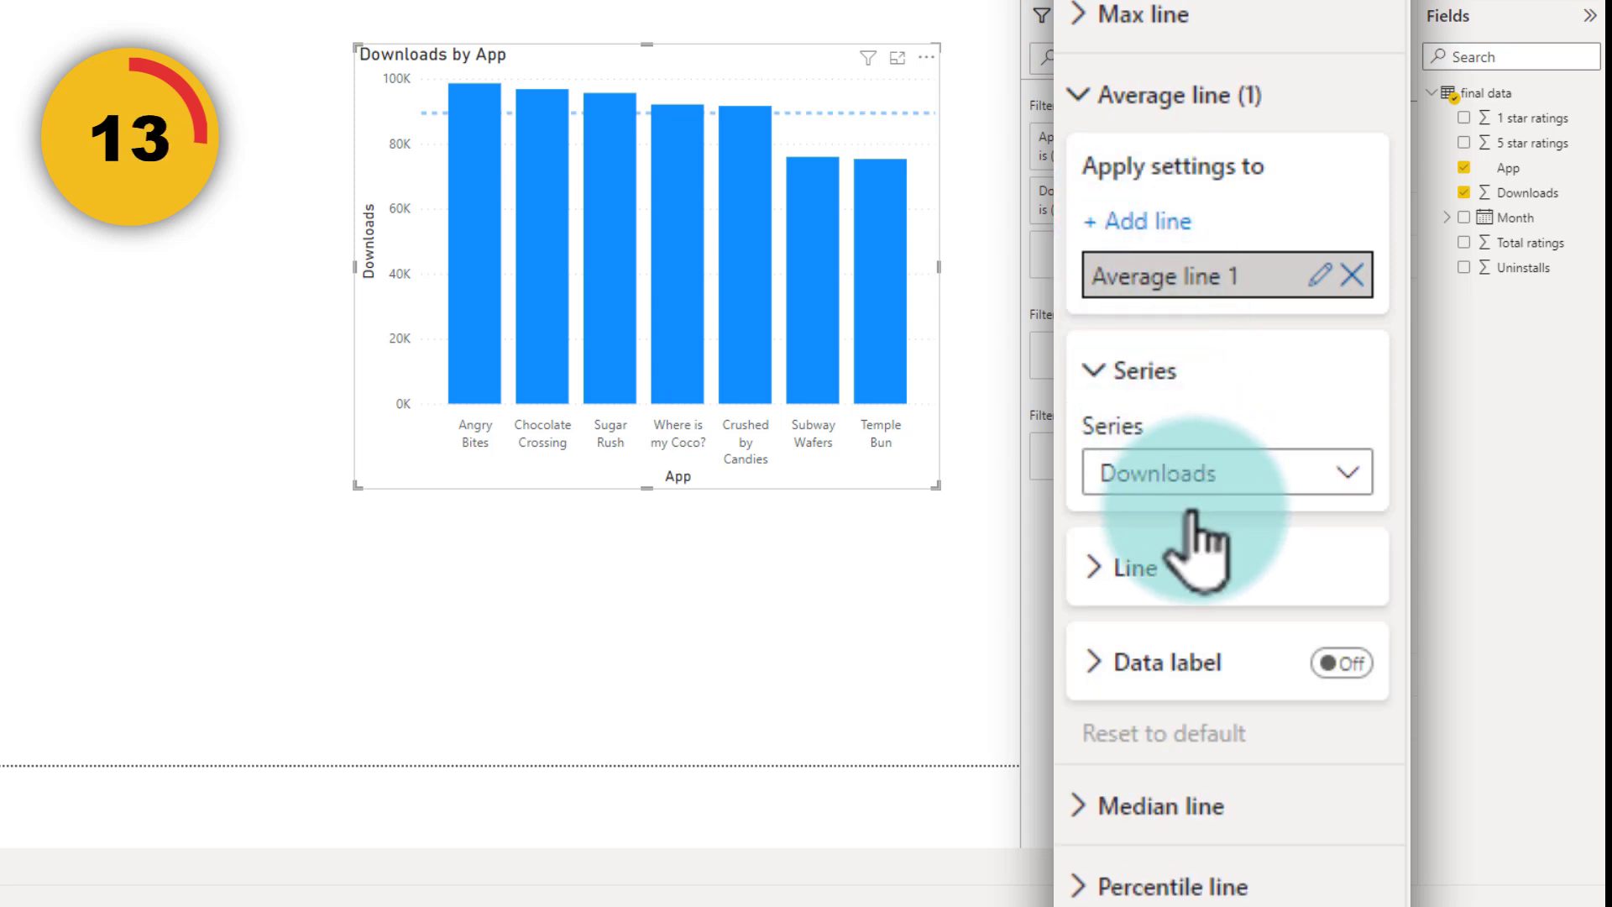
- Make the average line near-black at 12% transparency and show its value as a data label
left_click(1123, 569)
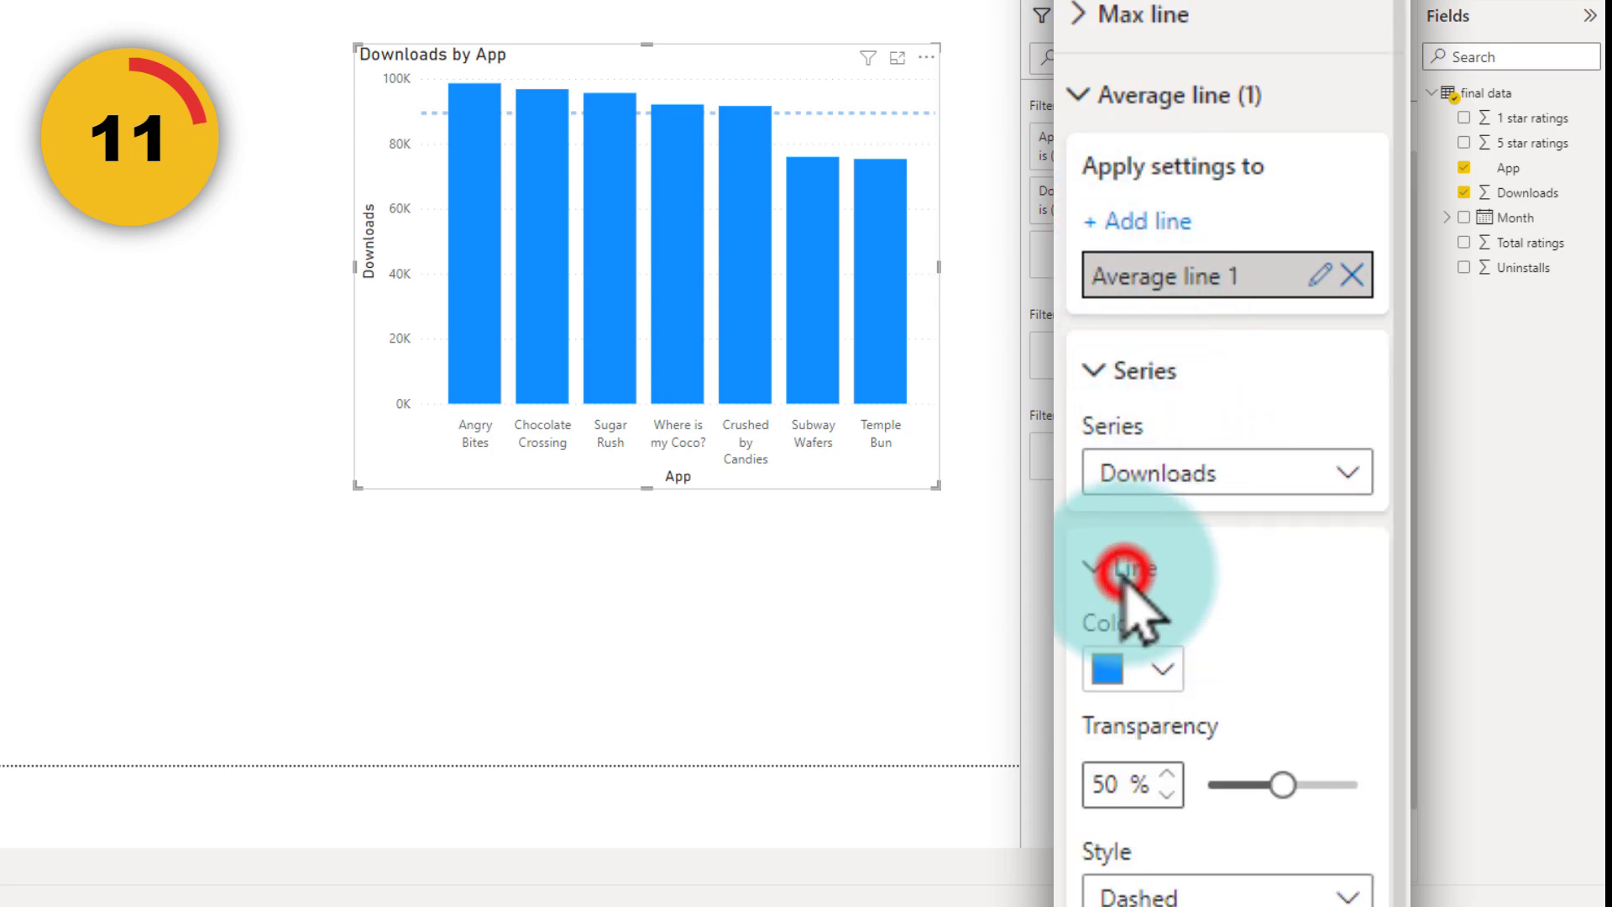
left_click(1163, 665)
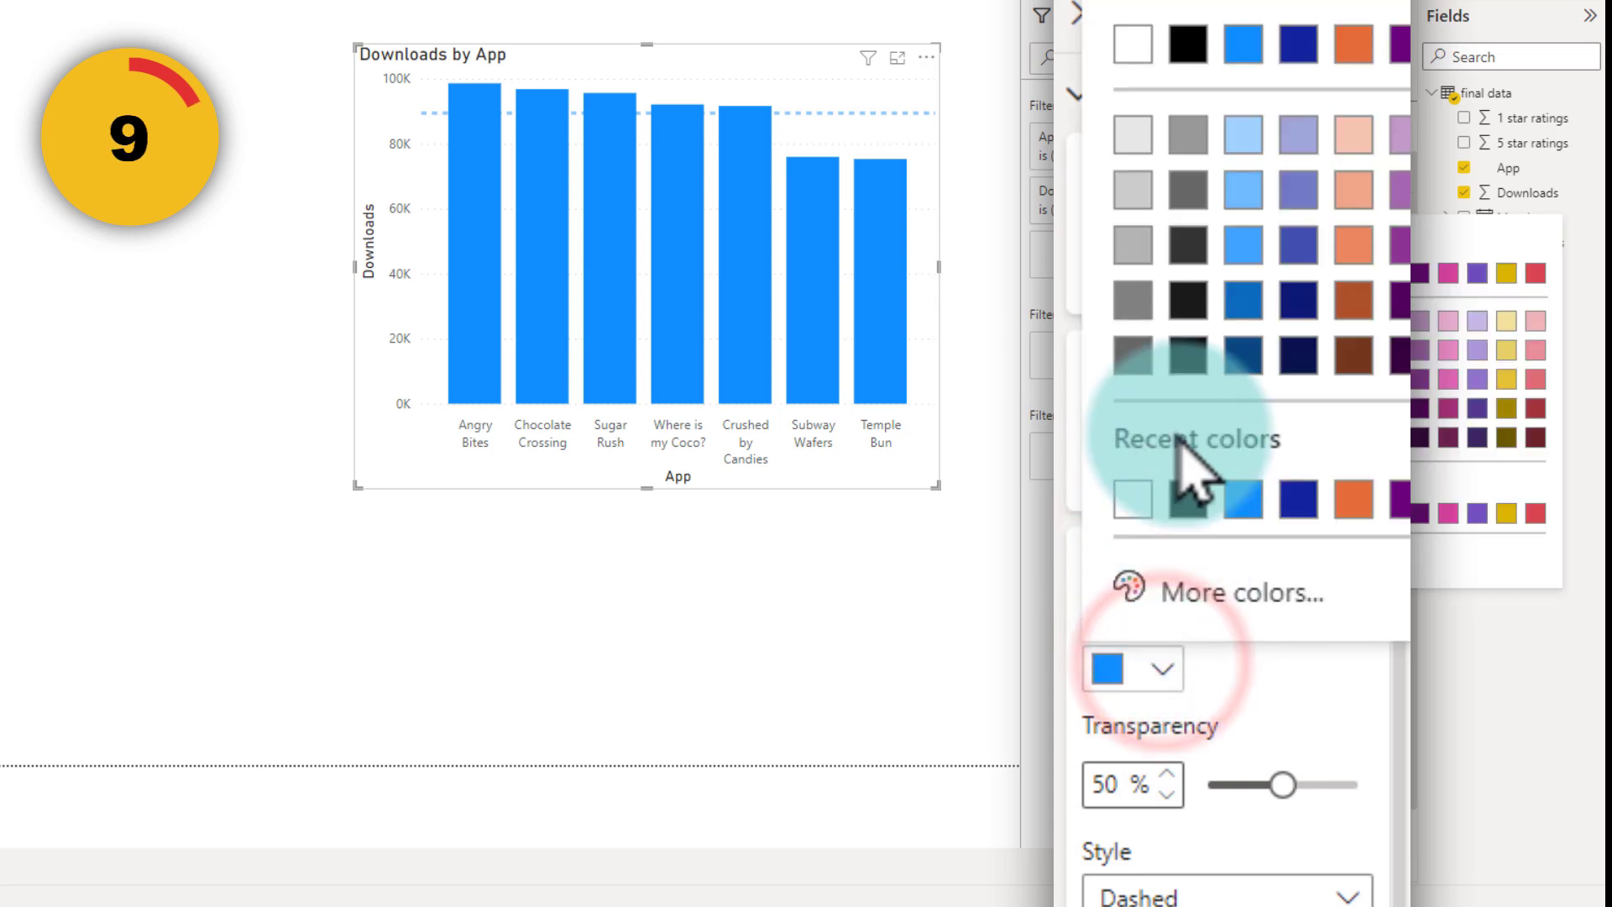
left_click(1187, 301)
scroll(1212, 202, "down", 5)
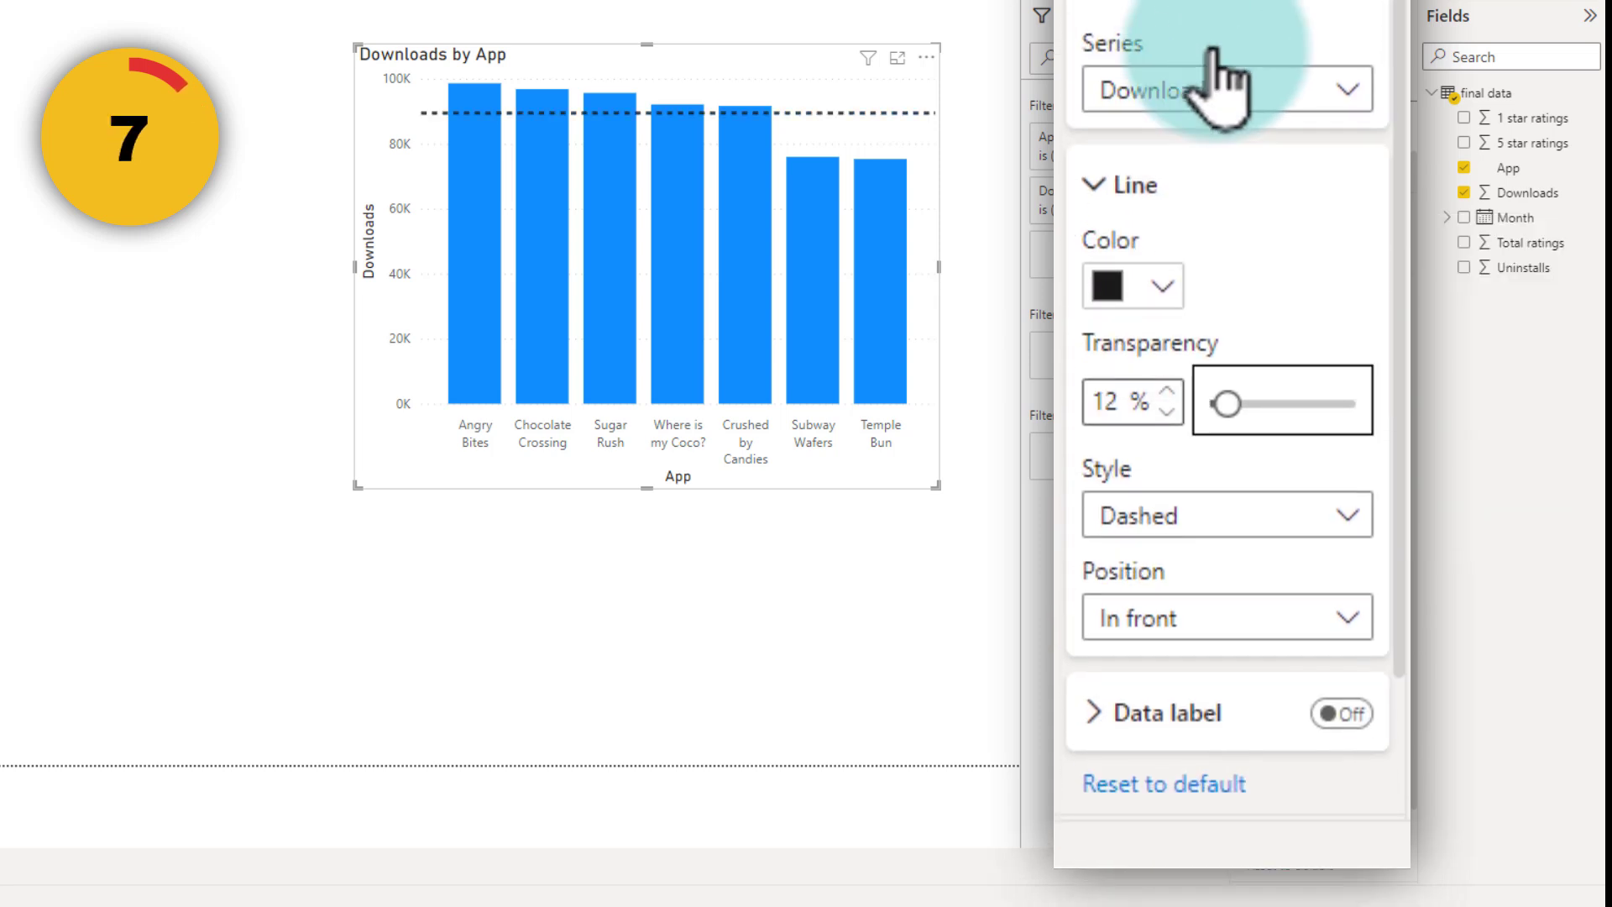
left_click(1348, 712)
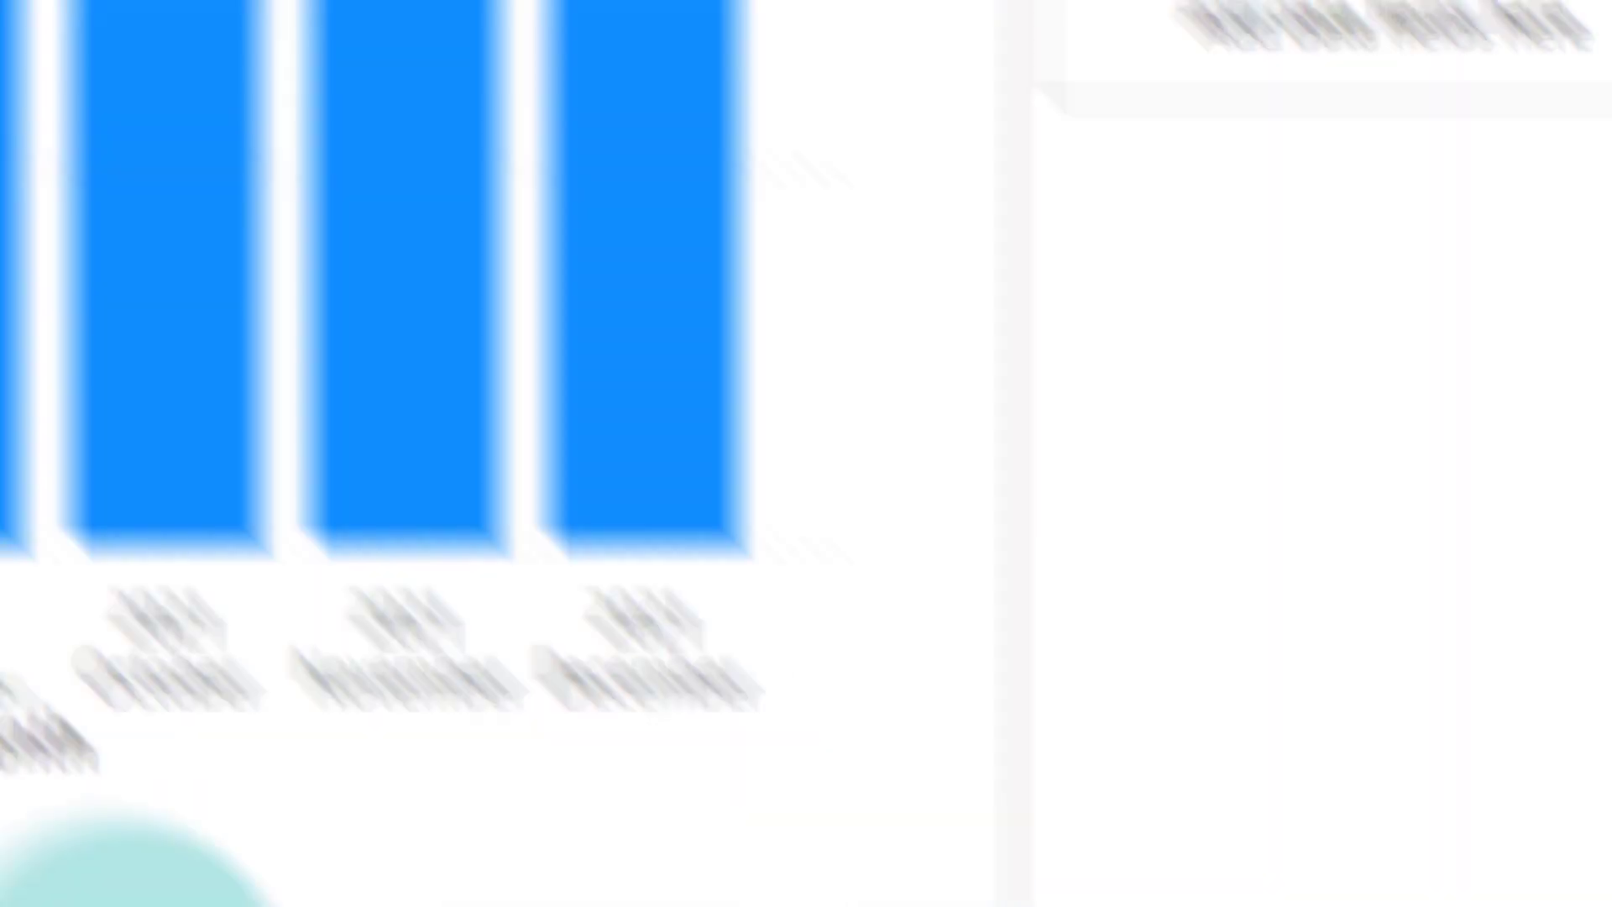
left_click(202, 550)
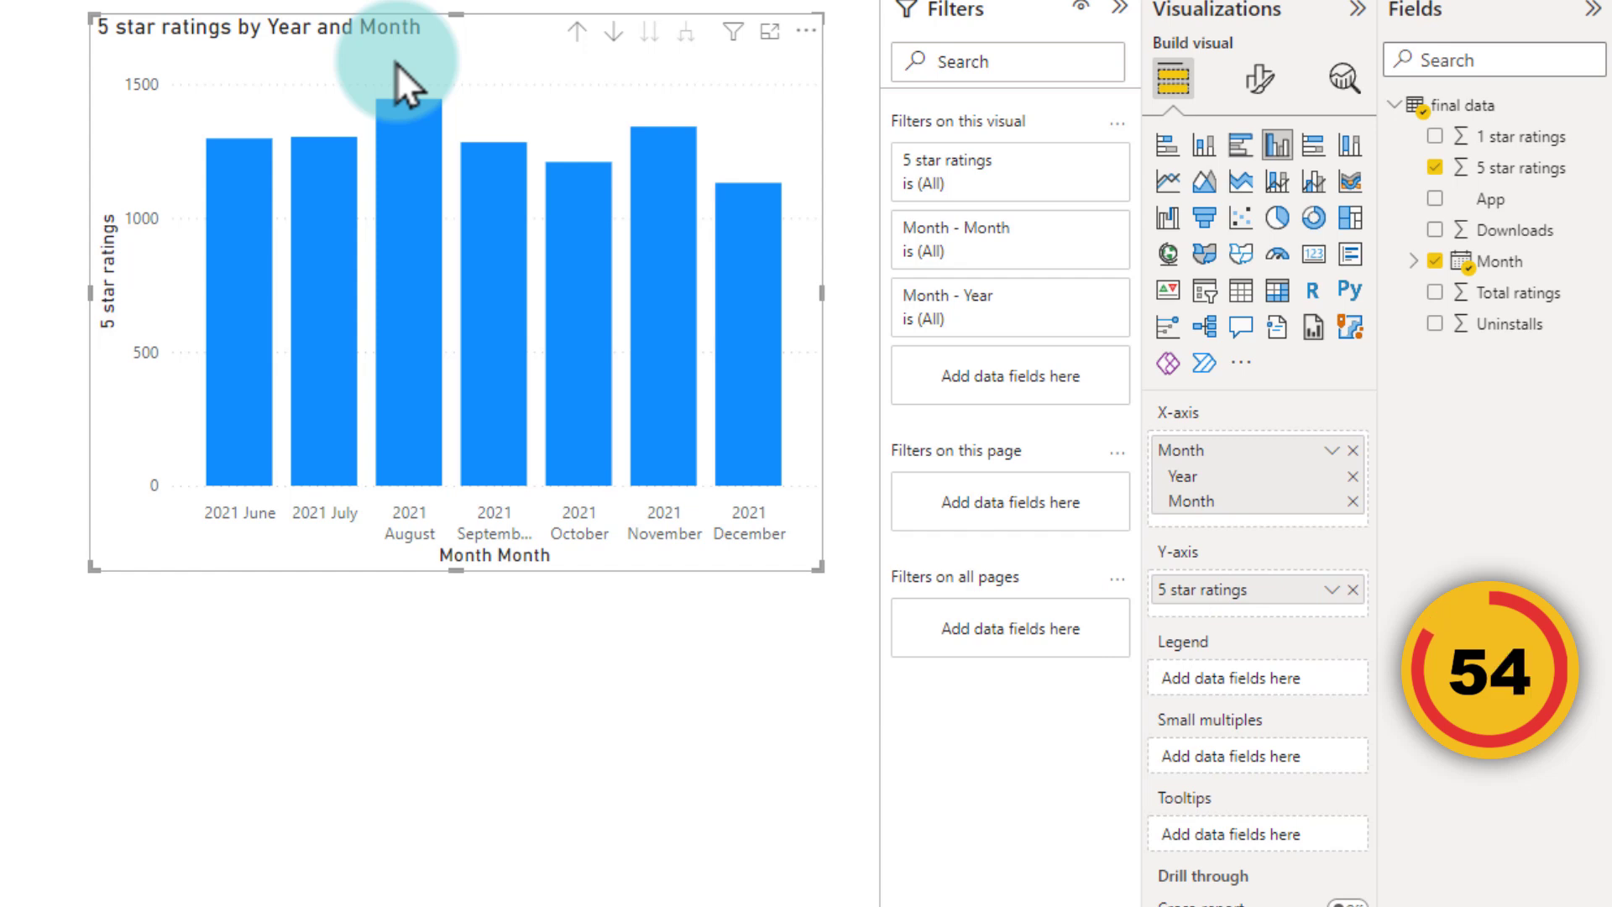
- Set the 5 star ratings by Year and Month chart's default column colour to grey
mouse_move(376, 219)
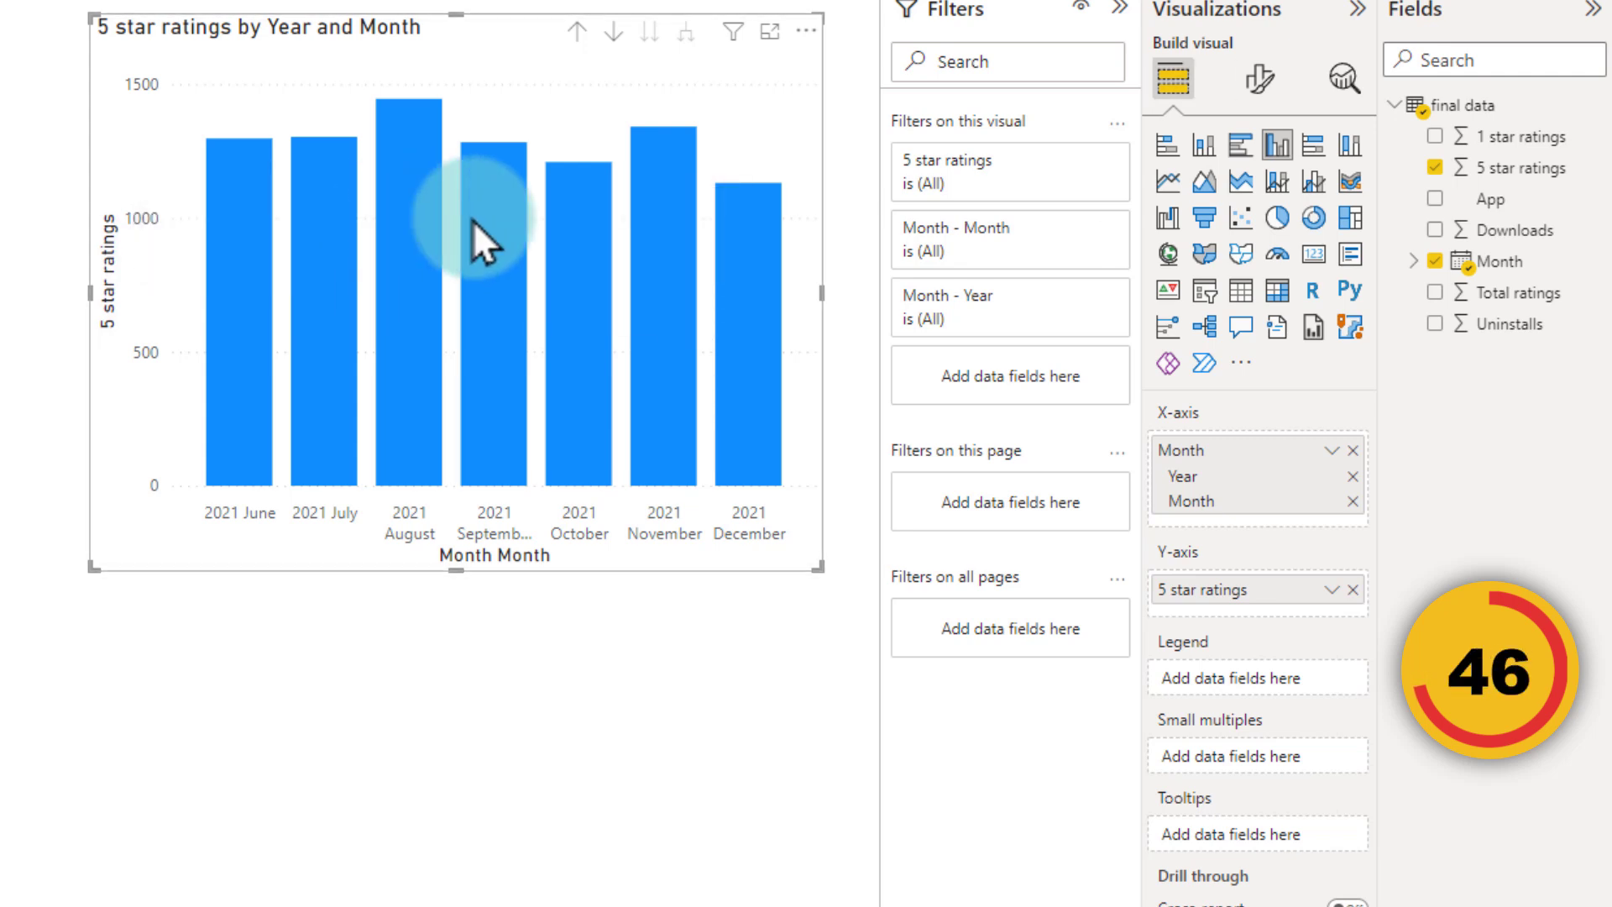
left_click(1260, 78)
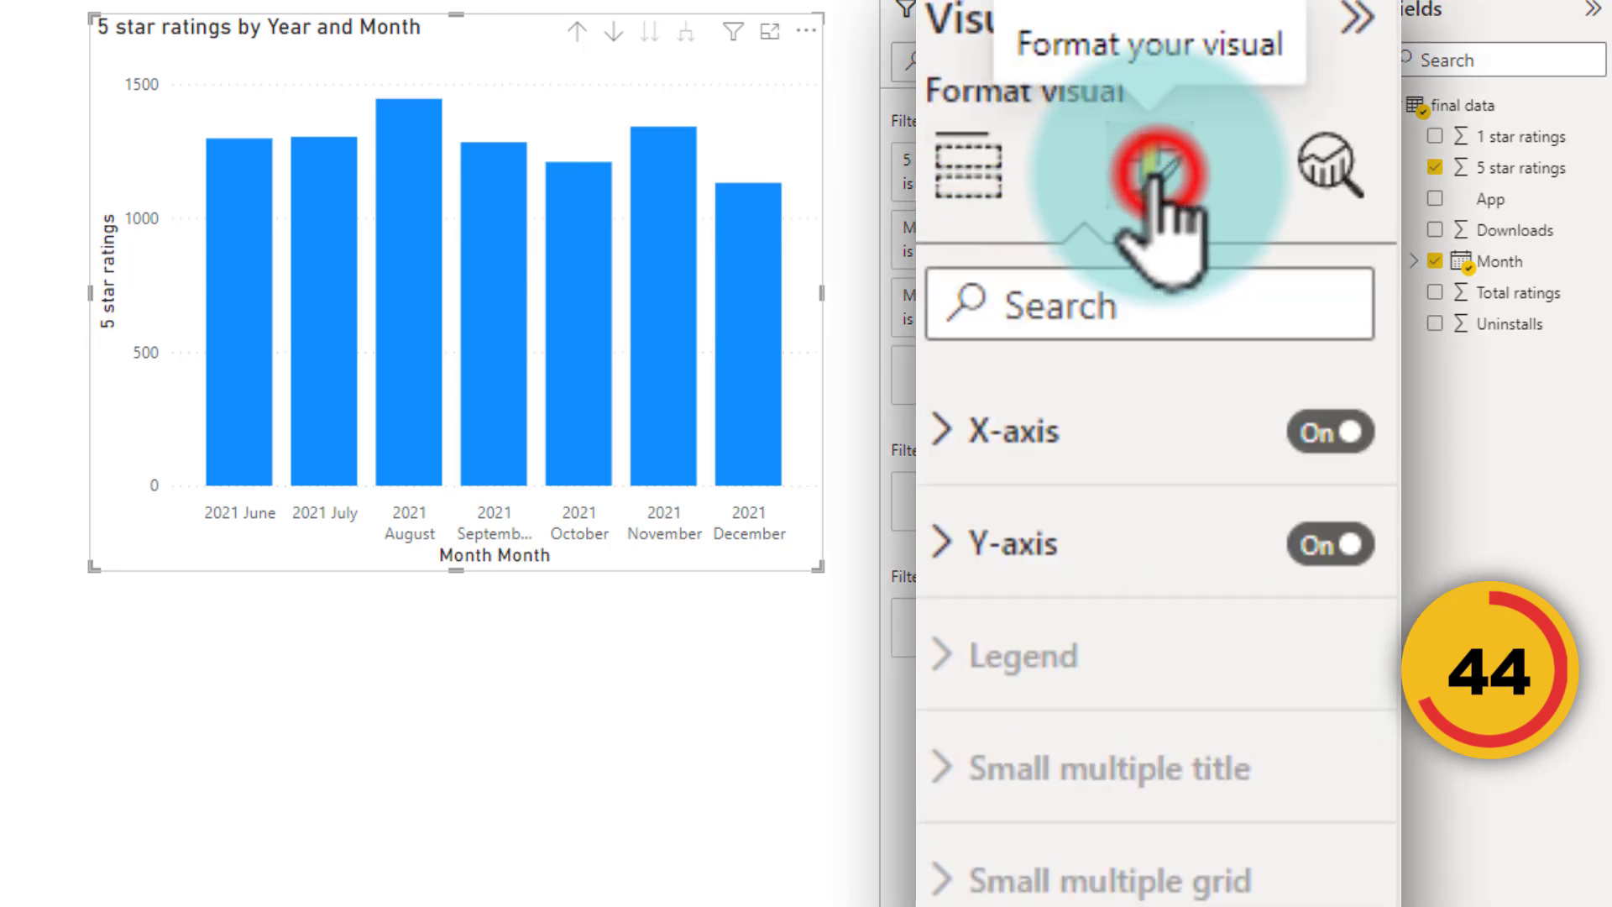
scroll(1008, 659, "down", 5)
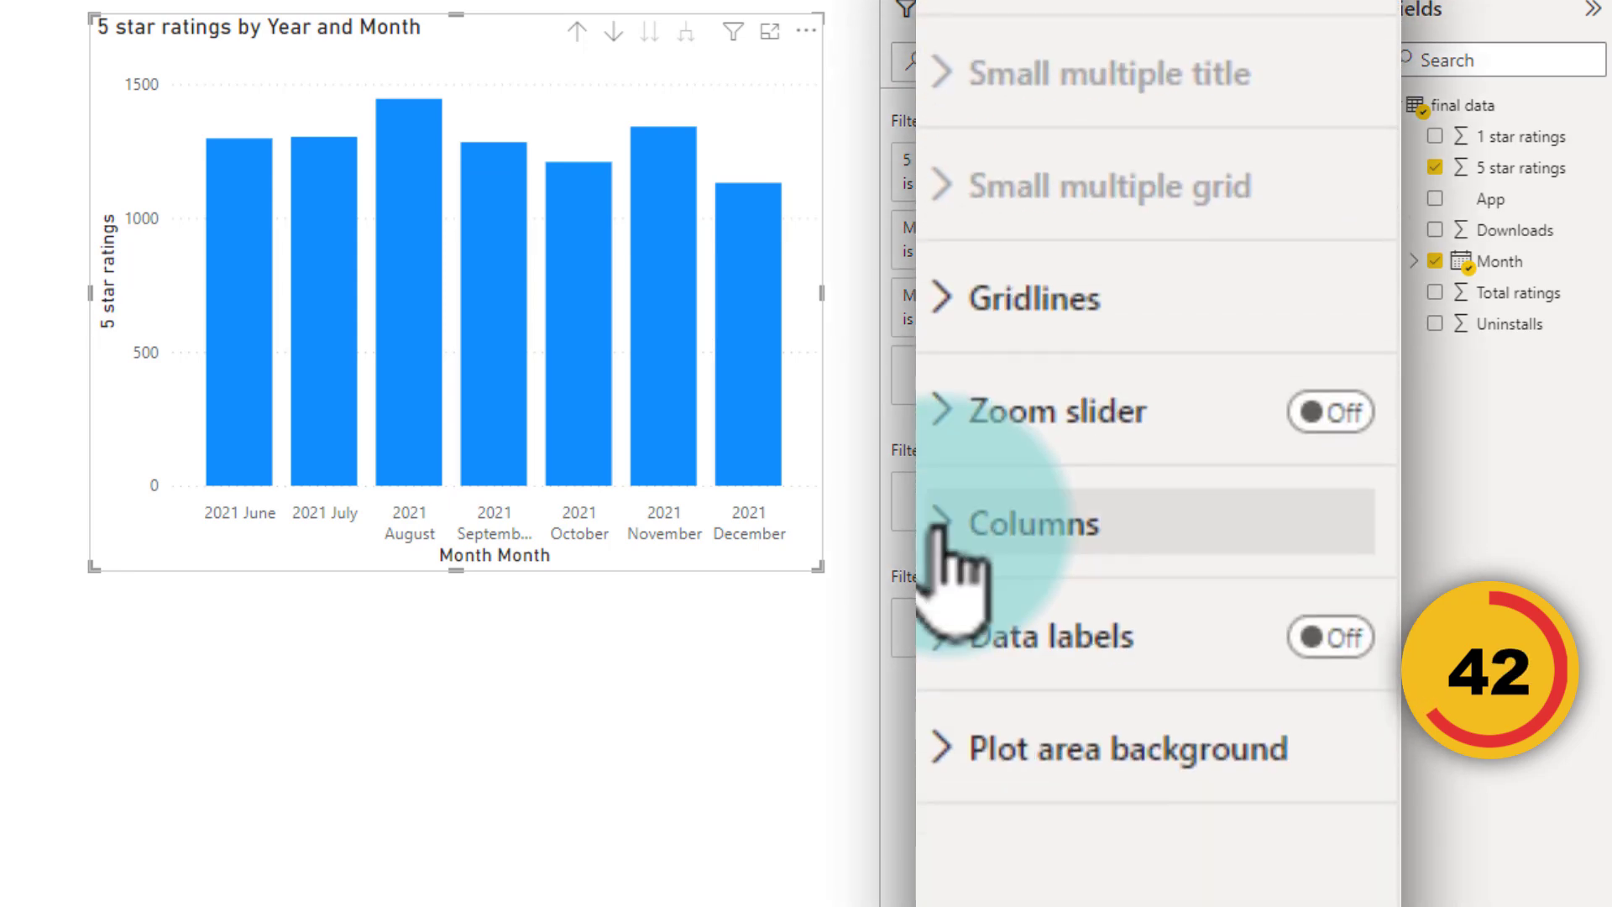
left_click(944, 522)
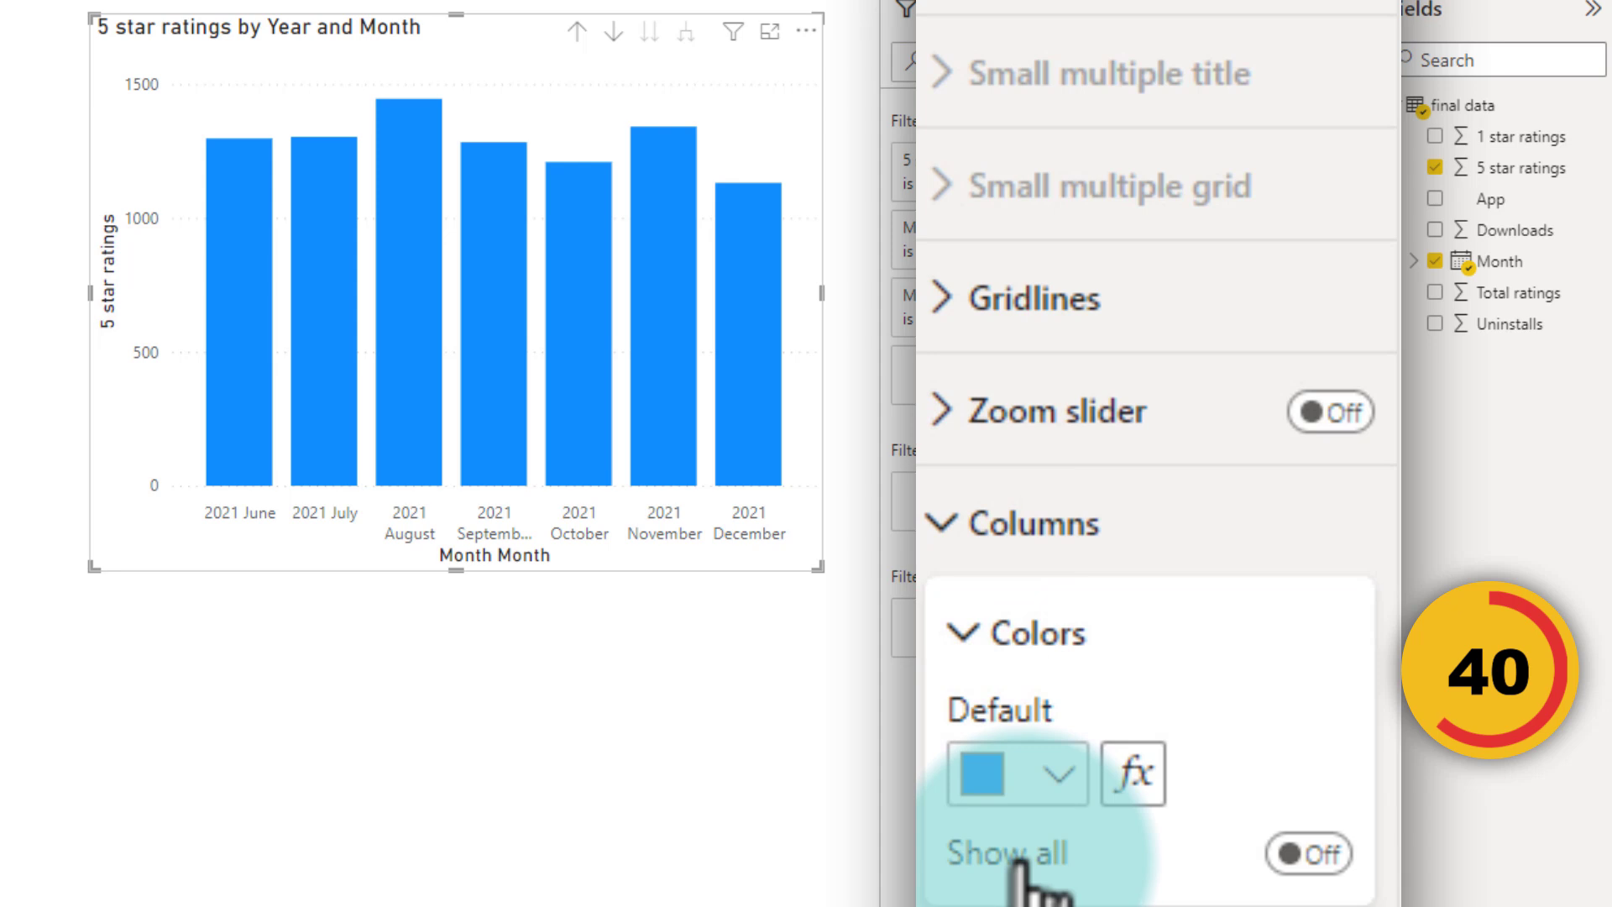
left_click(1045, 773)
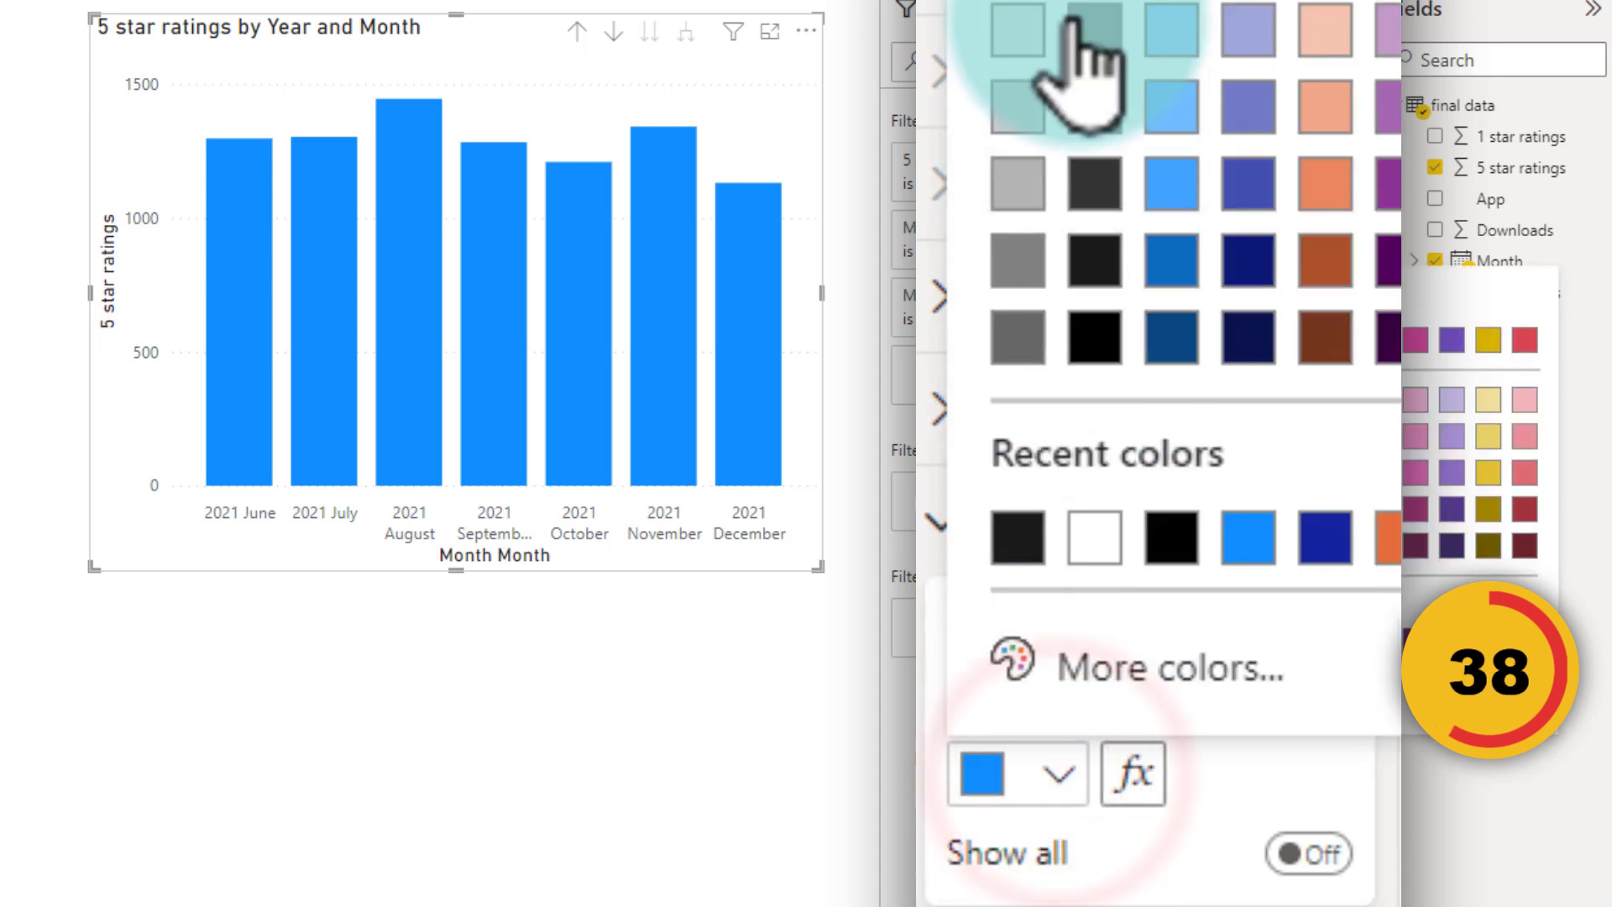
left_click(1077, 23)
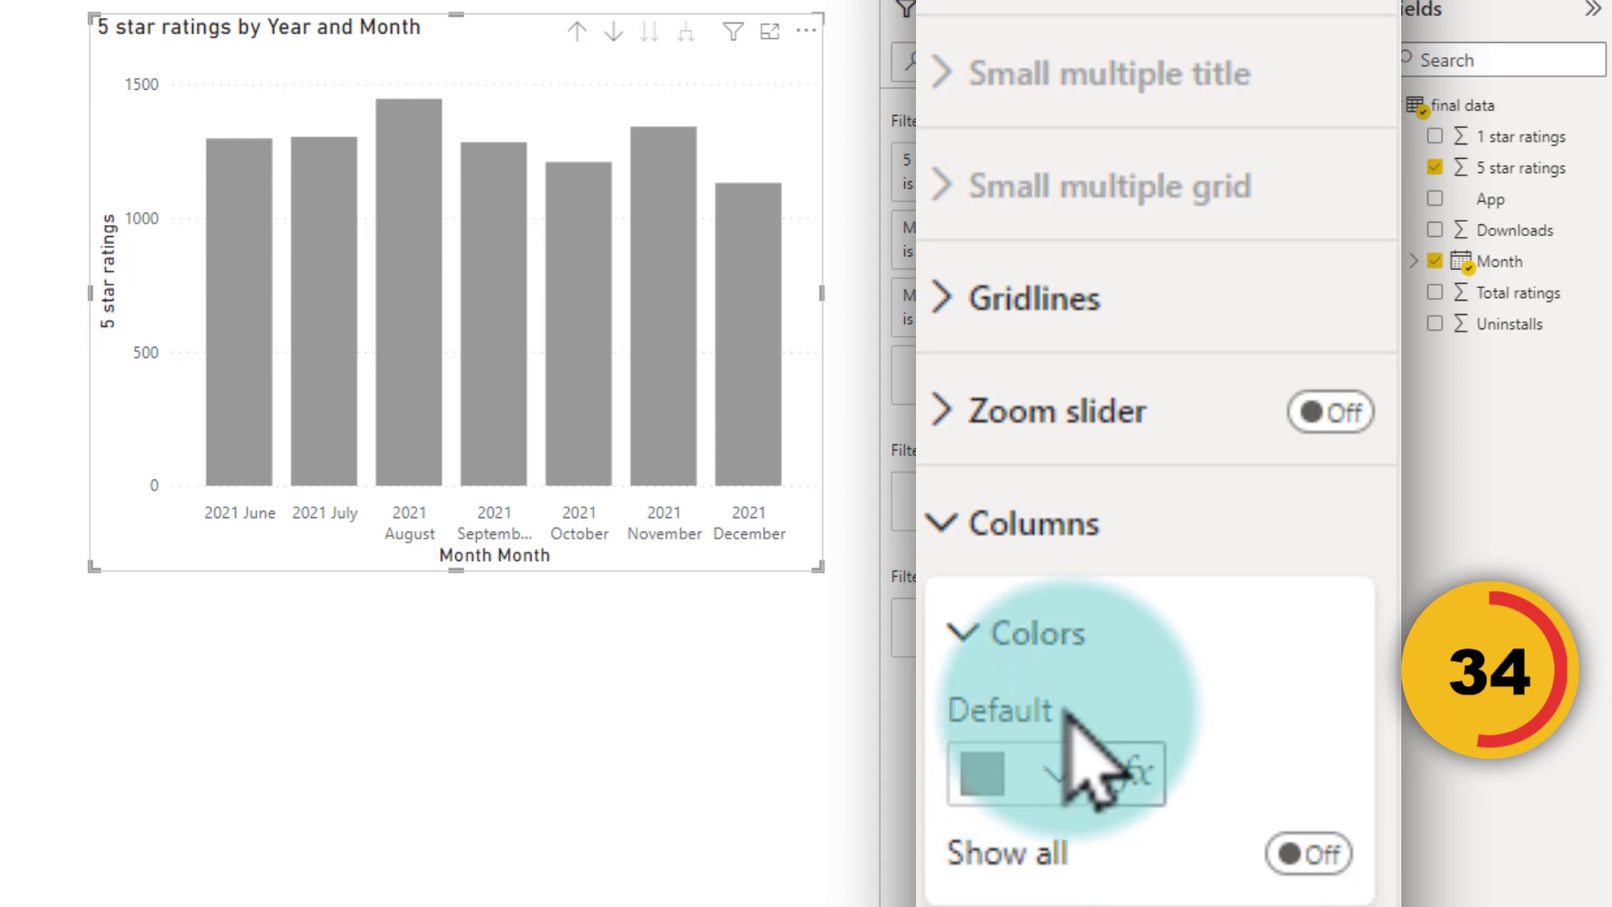
- Switch column colouring to a Rules style with lower bound >= 1300 as Number and no maximum
left_click(1133, 776)
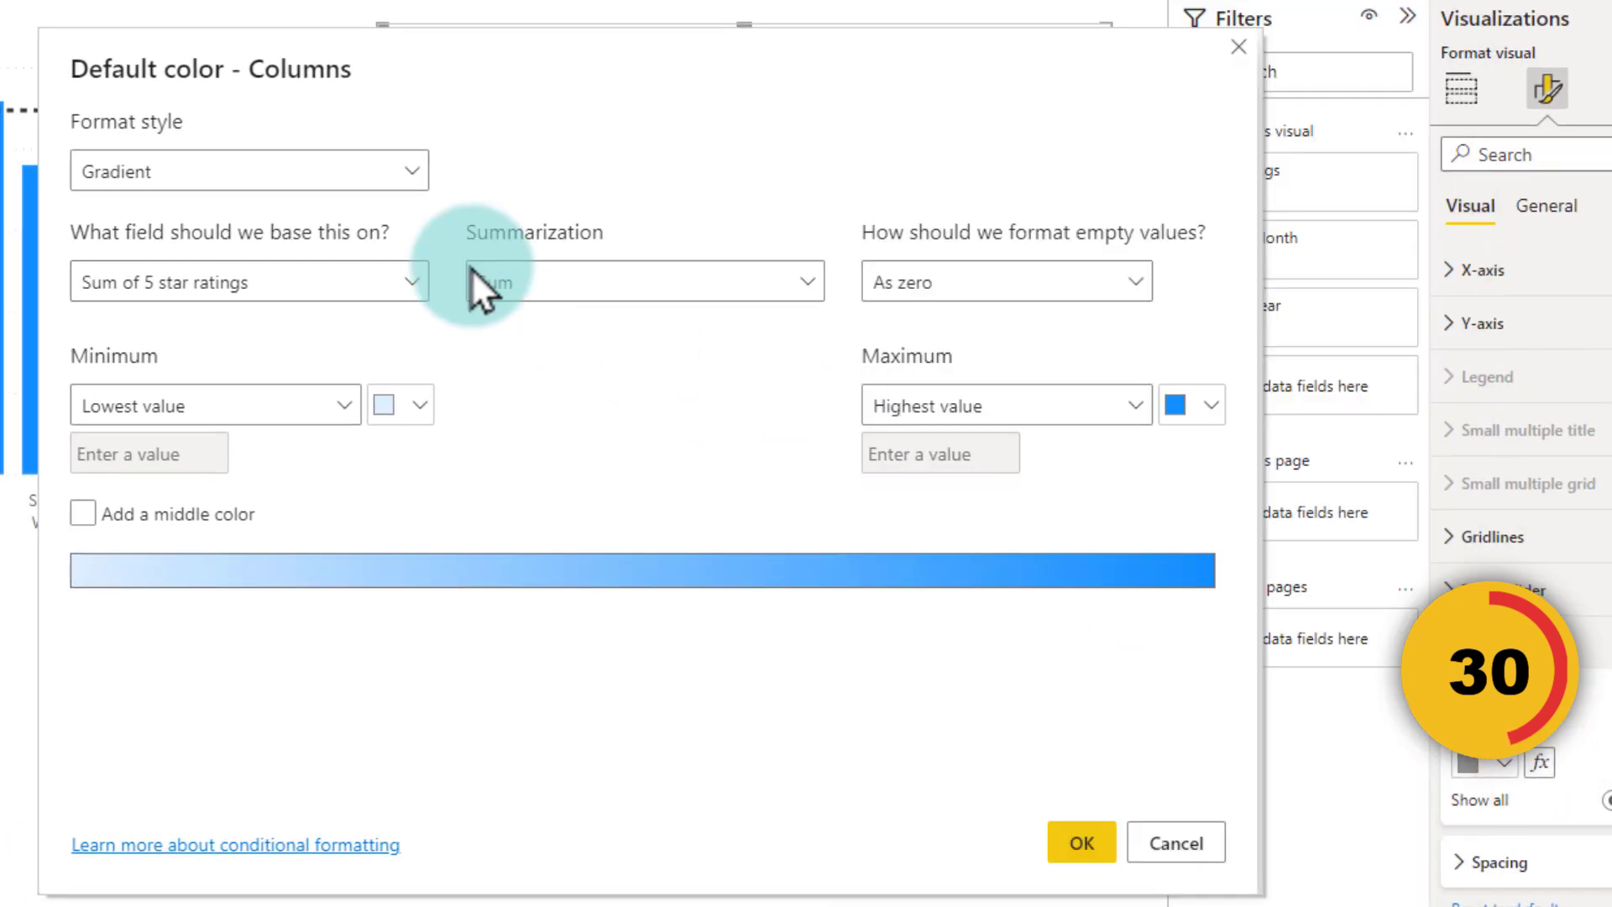
left_click(263, 171)
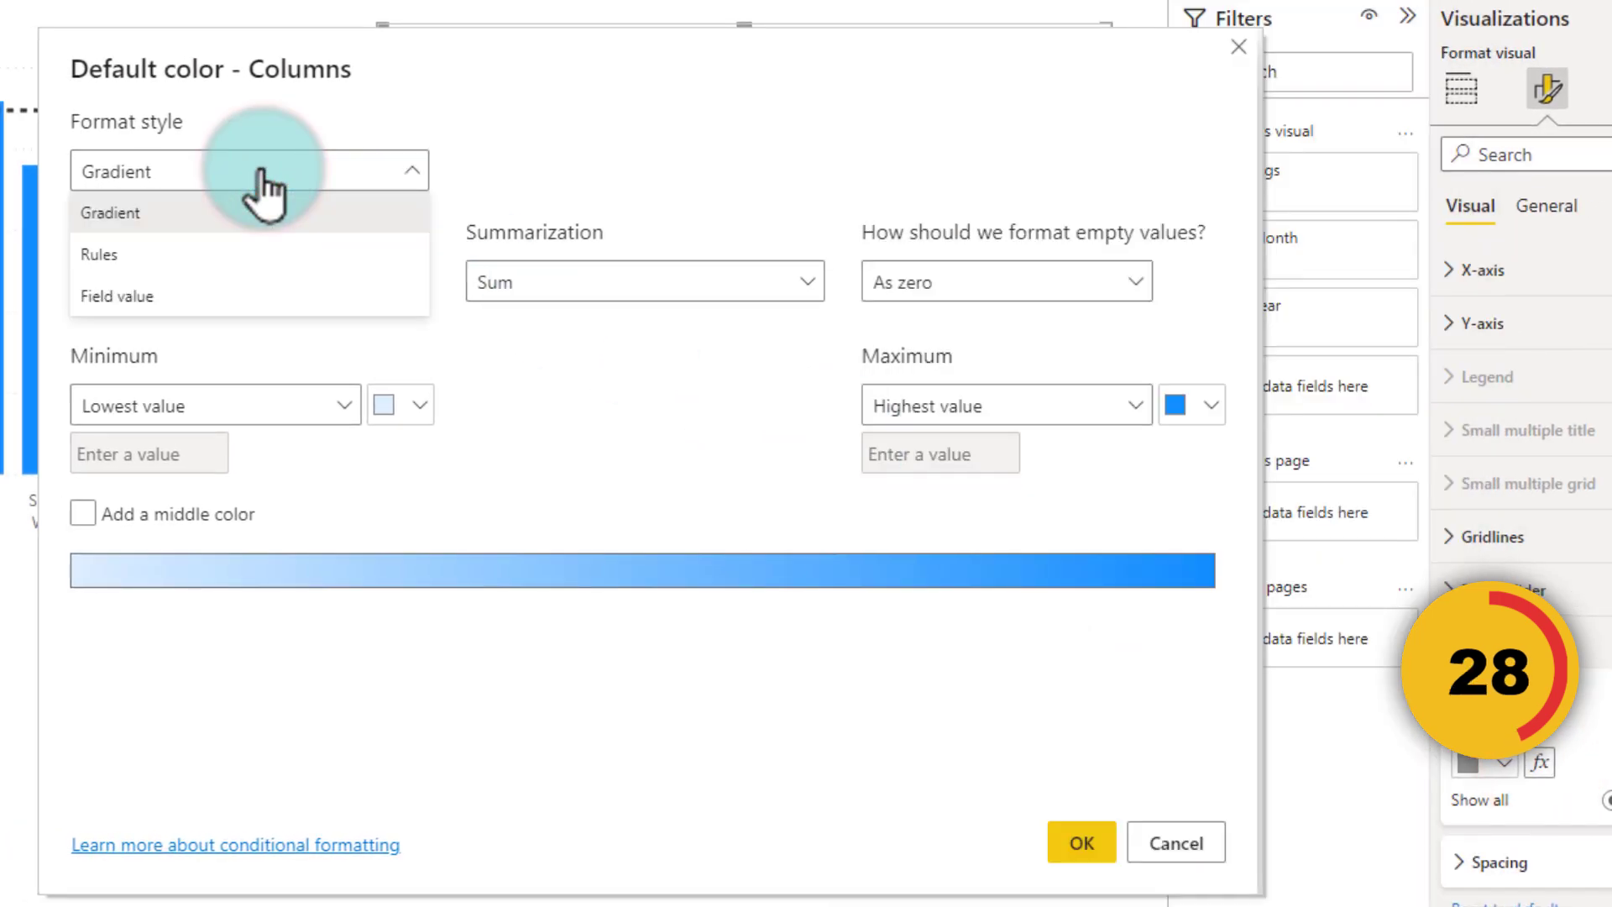
left_click(257, 262)
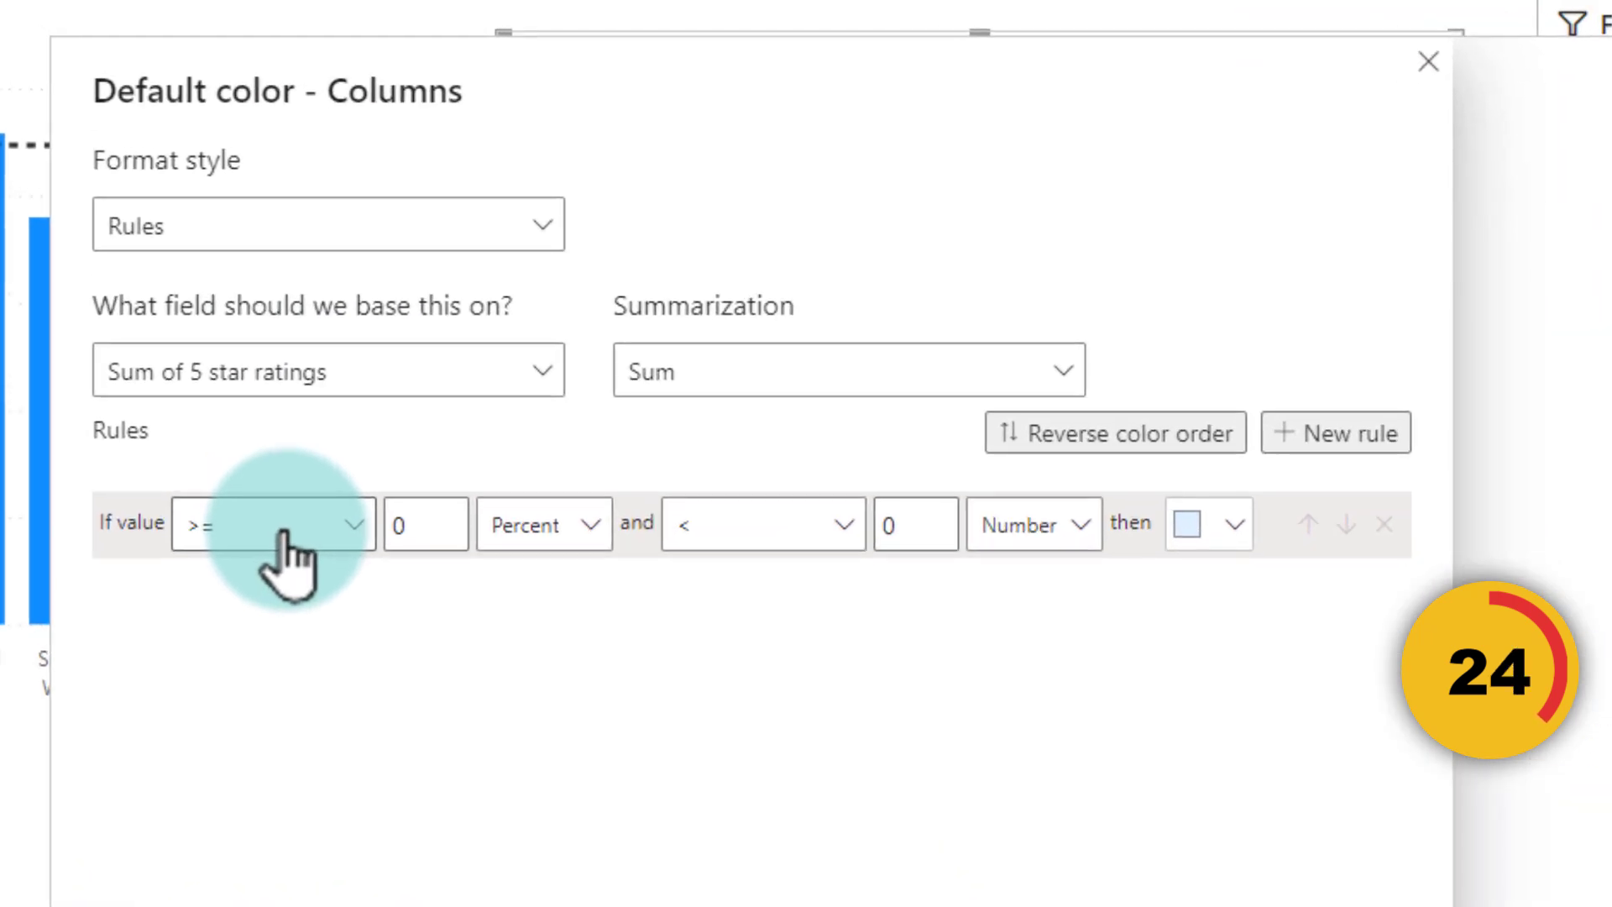
left_click(423, 524)
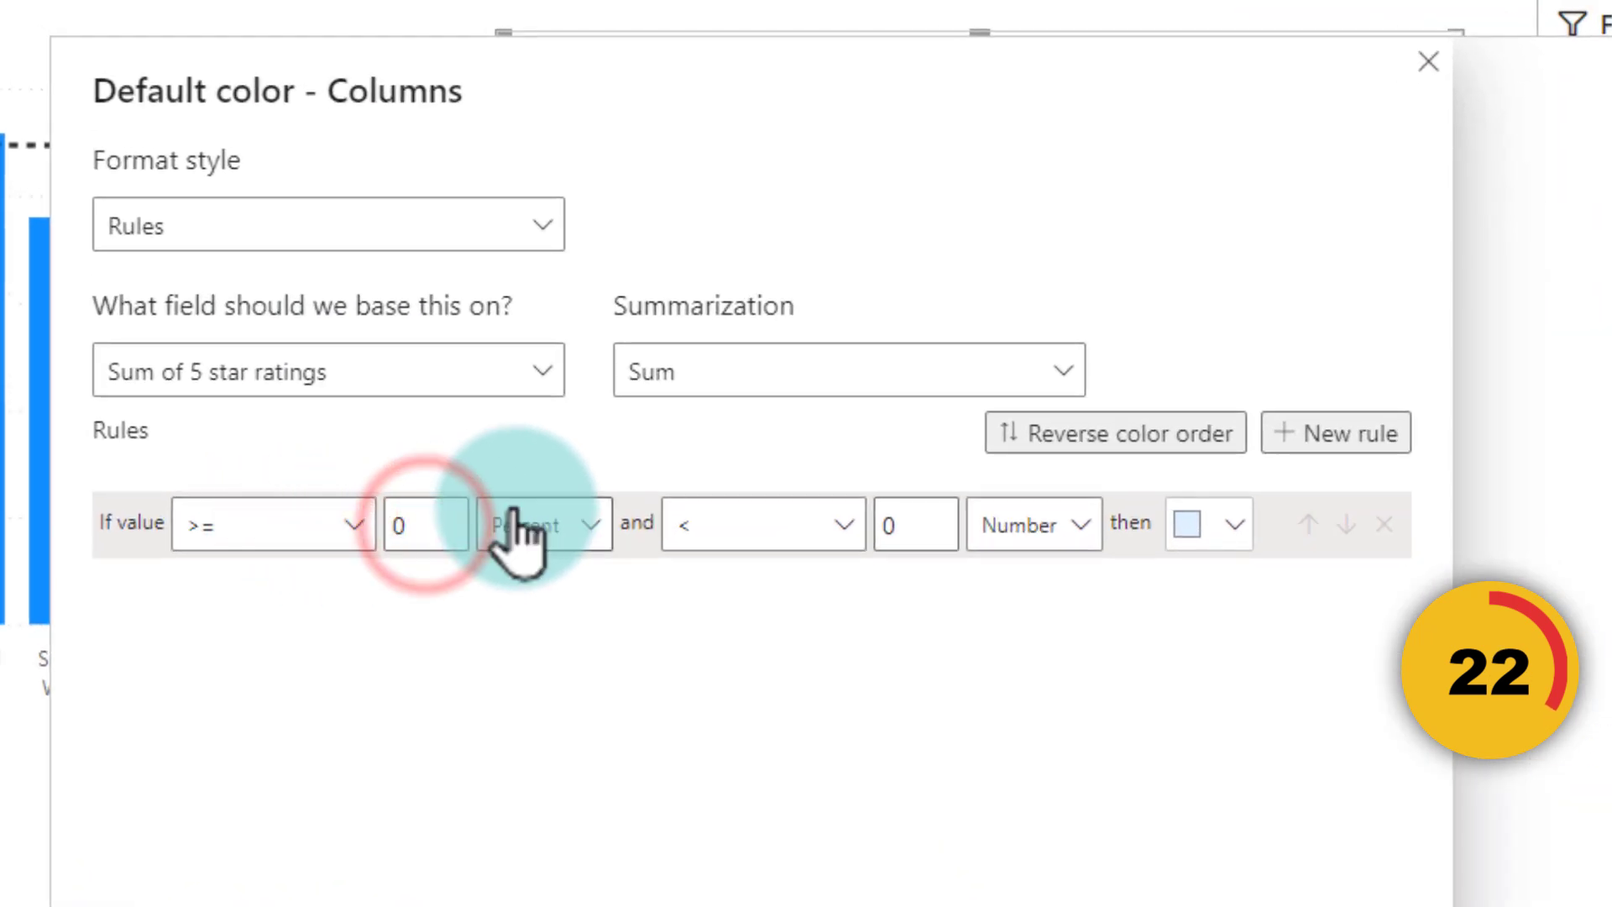
key("BackSpace")
type("1300")
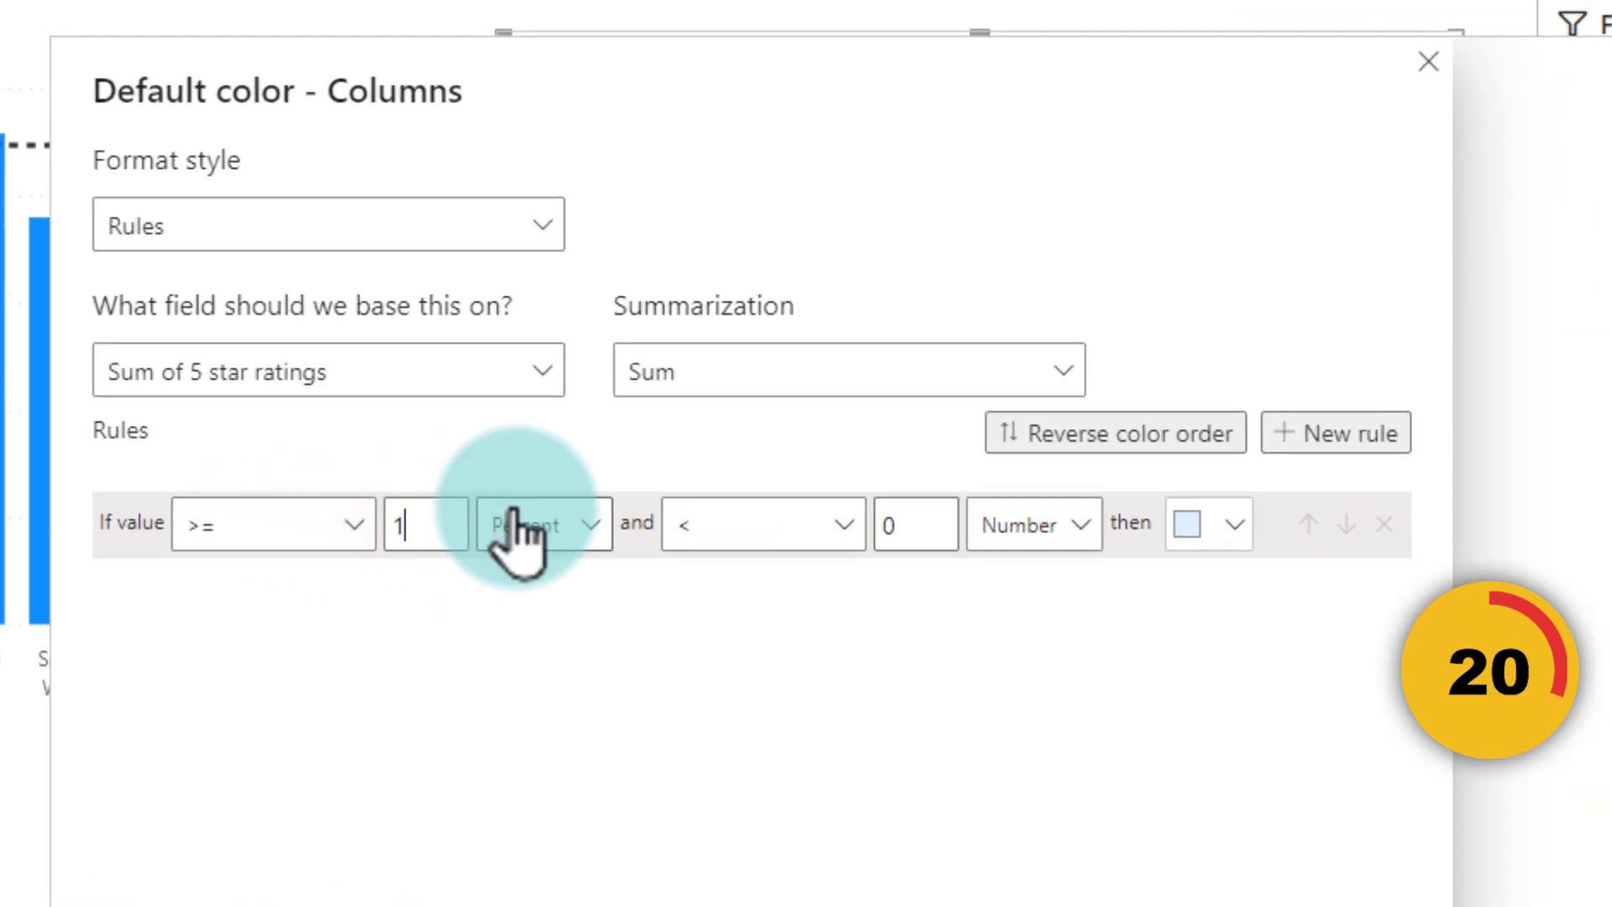
left_click(516, 525)
left_click(556, 577)
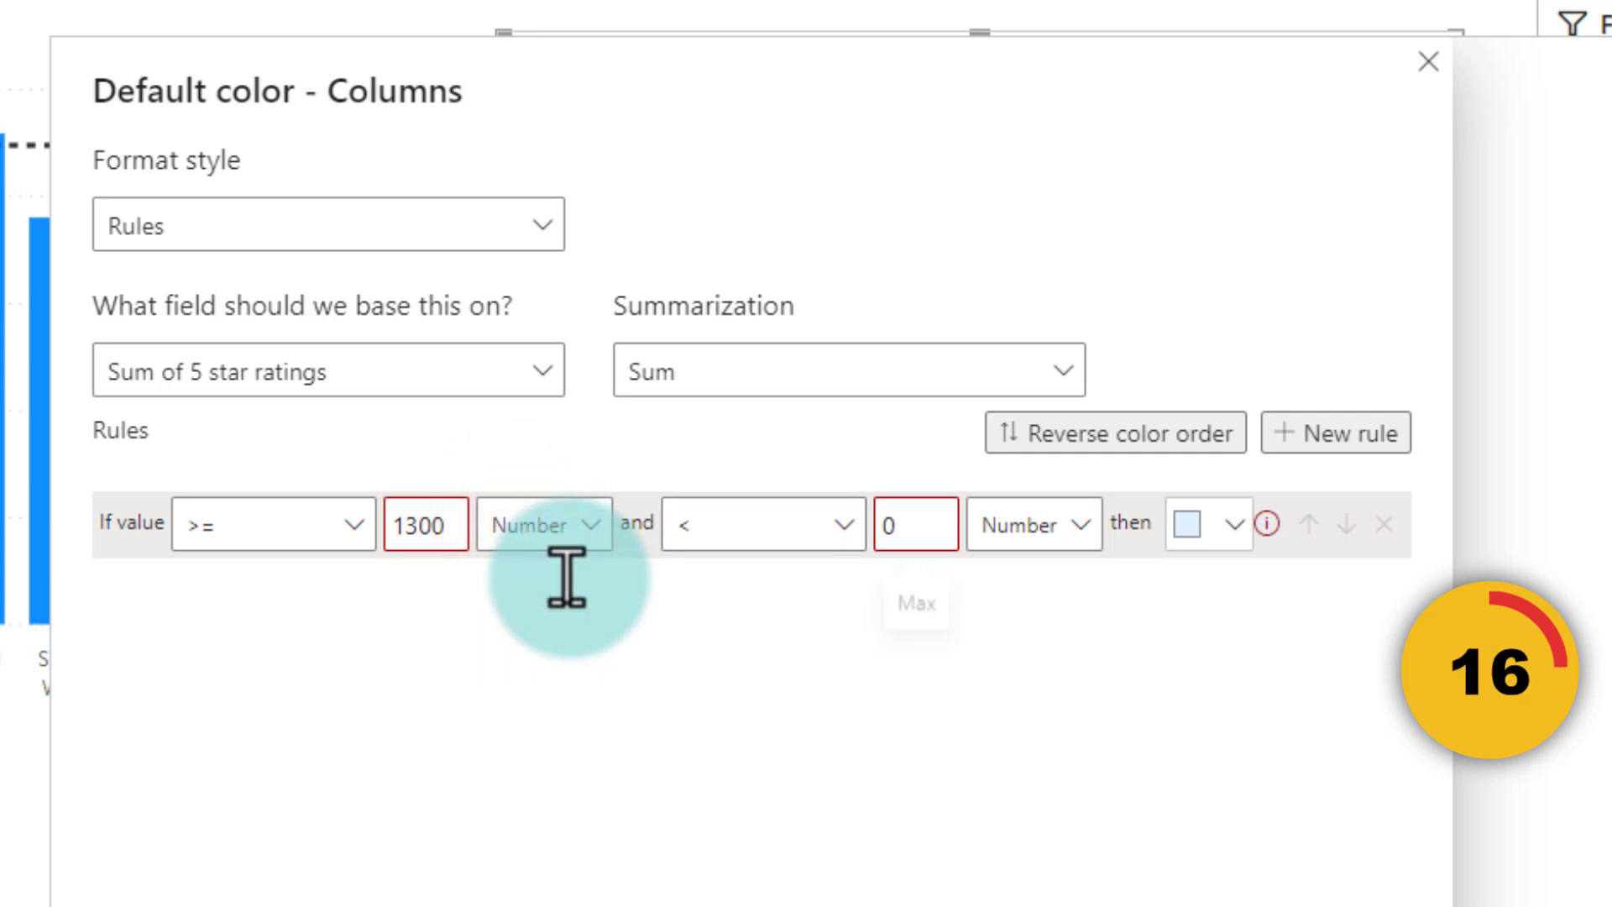
left_click(890, 525)
key("BackSpace")
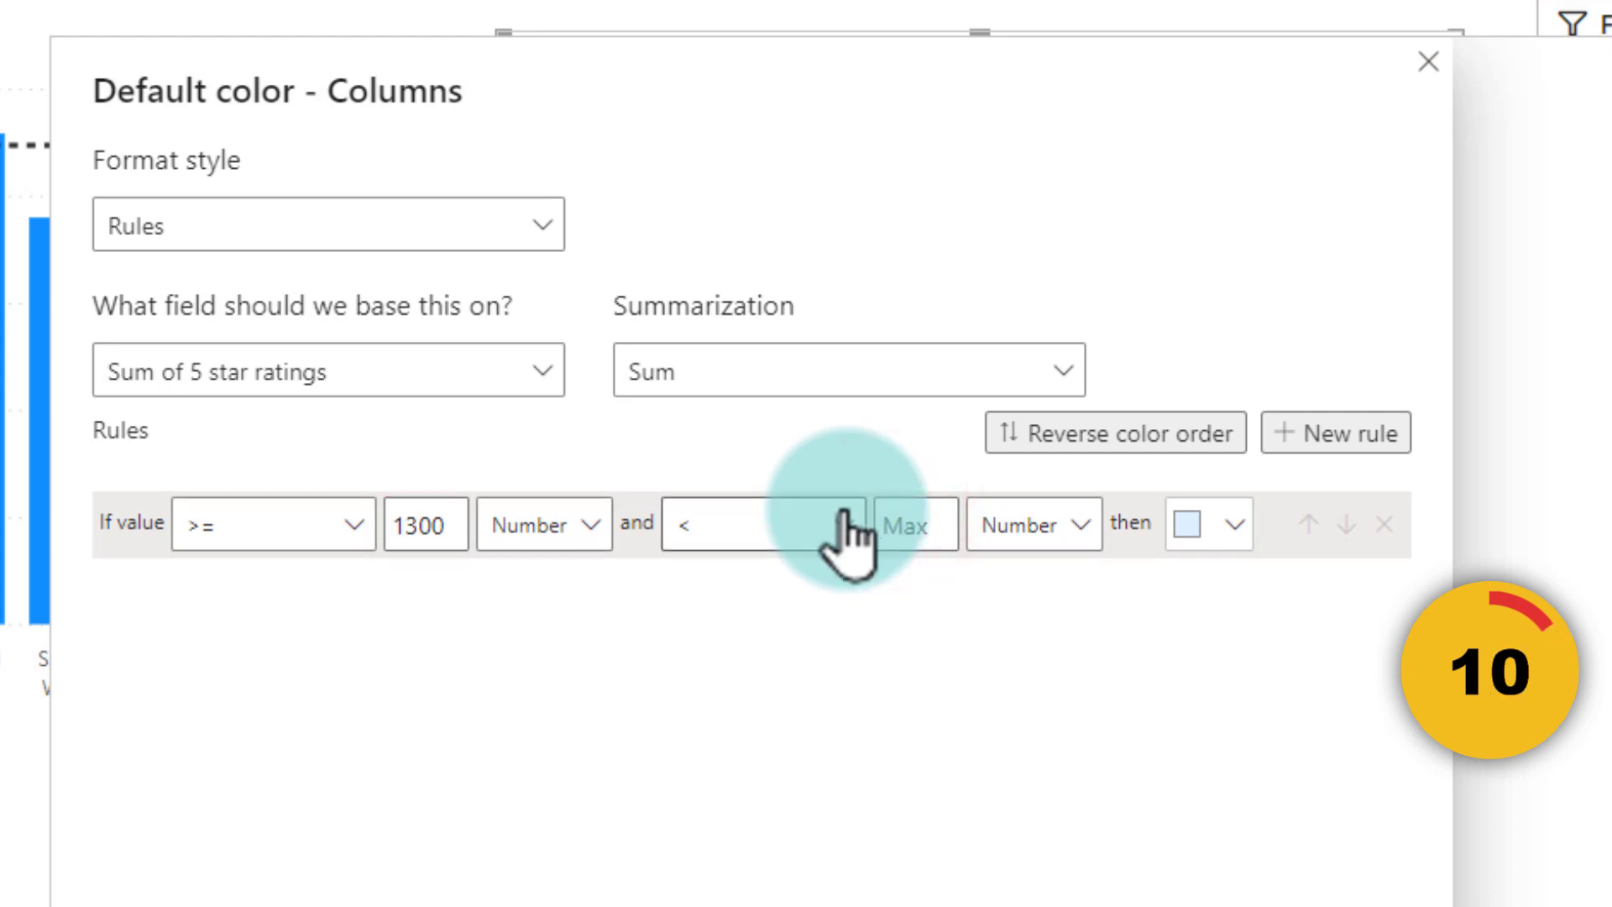
- Colour columns meeting the 1300 rule blue and apply it
left_click(1228, 522)
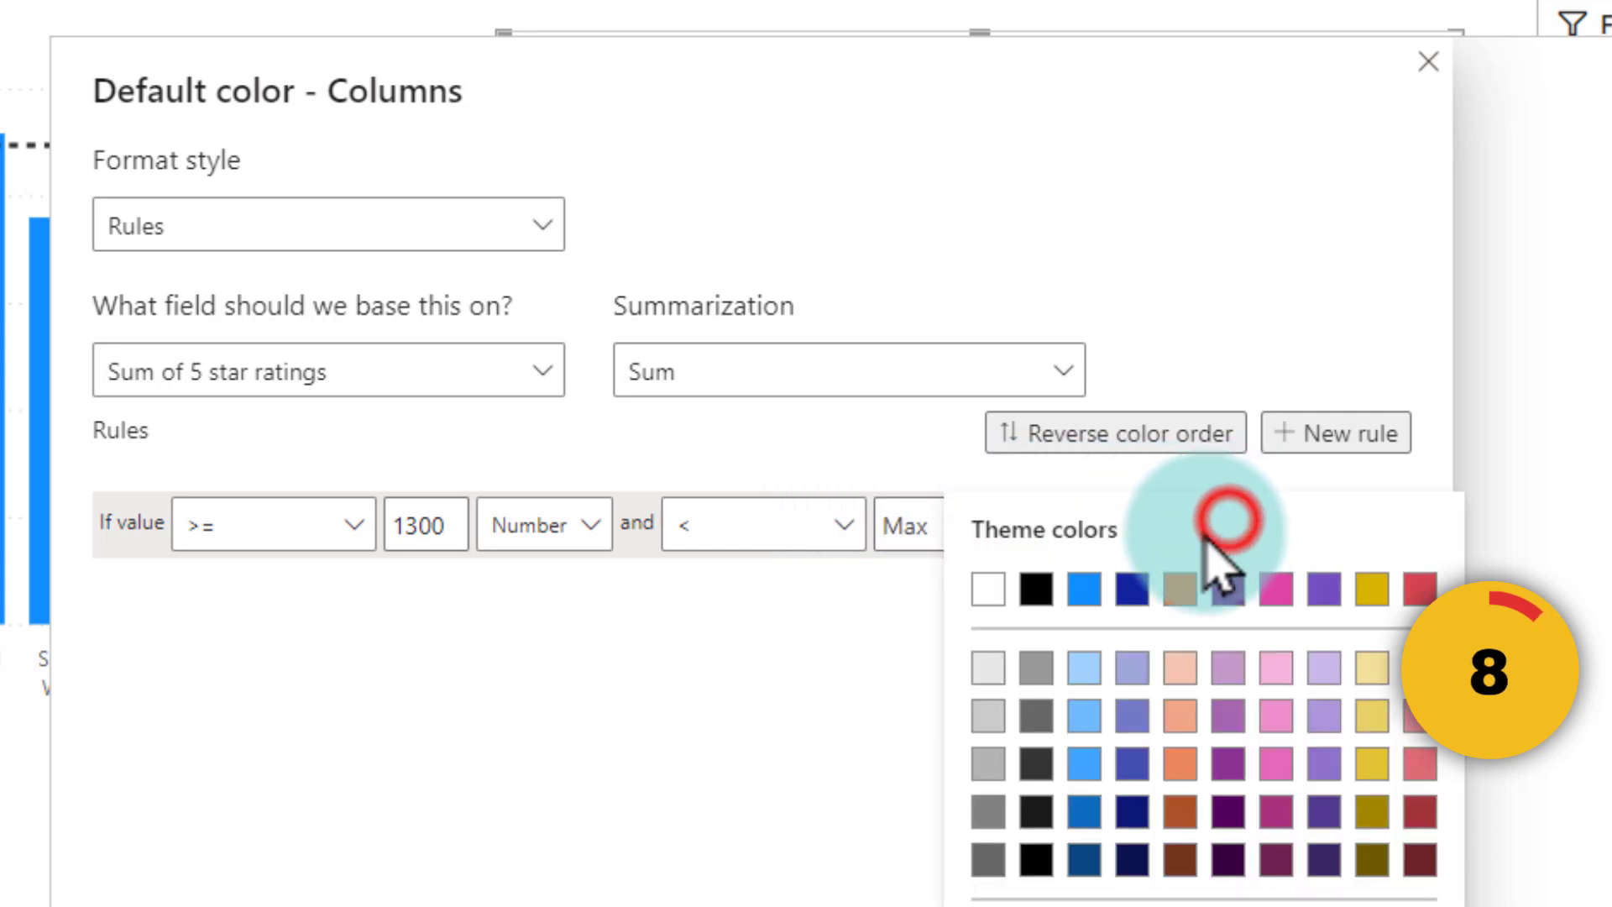
left_click(1084, 588)
left_click(939, 844)
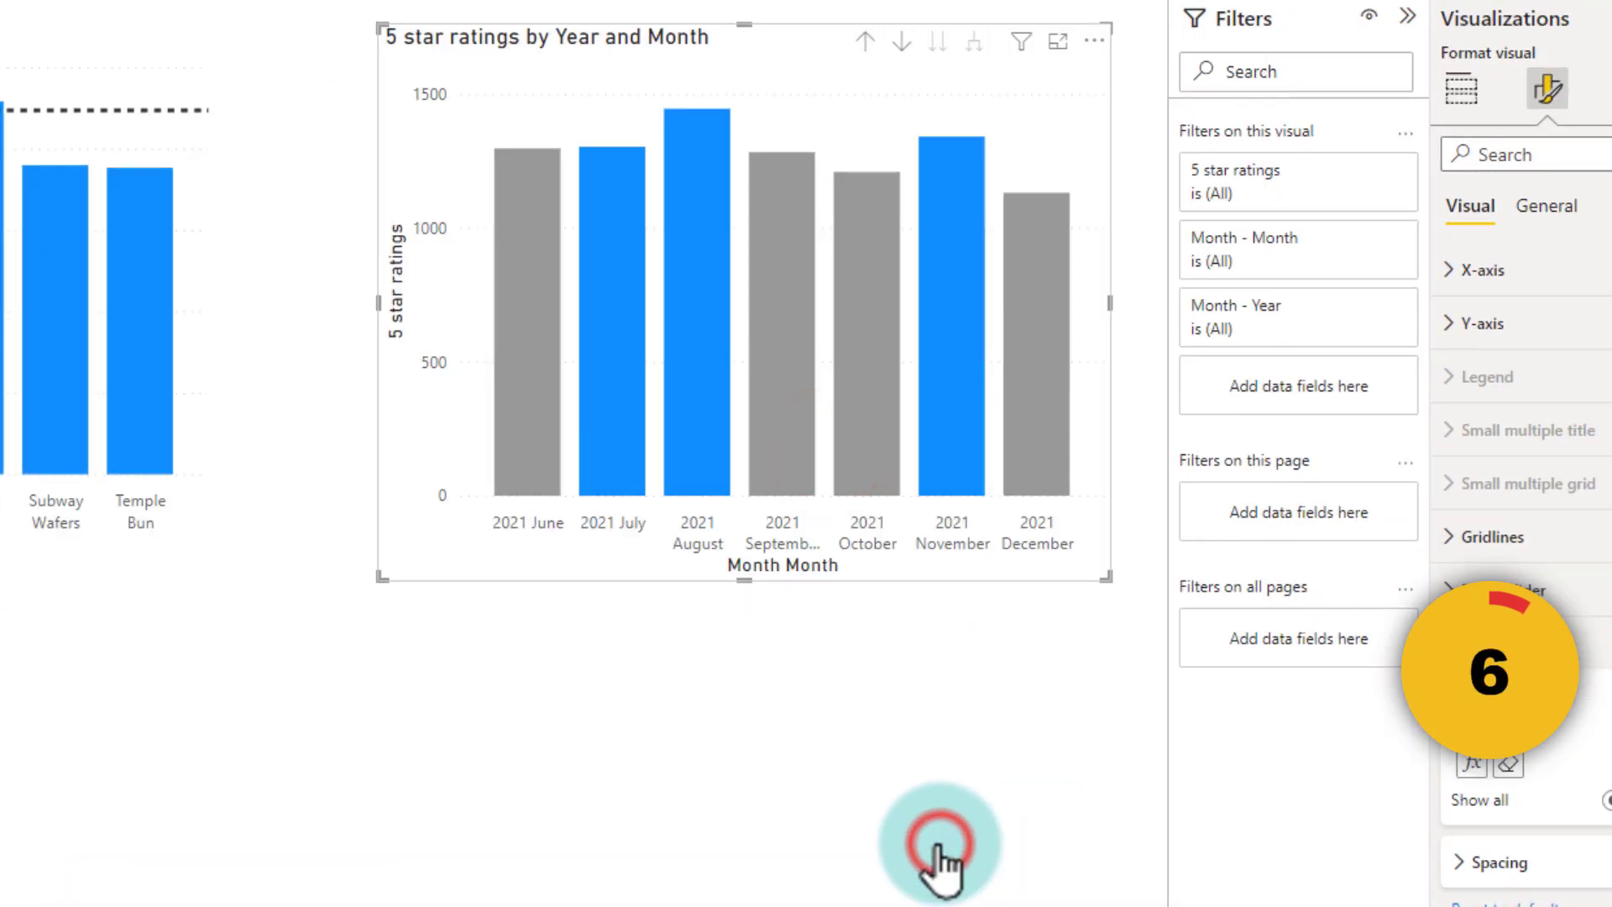